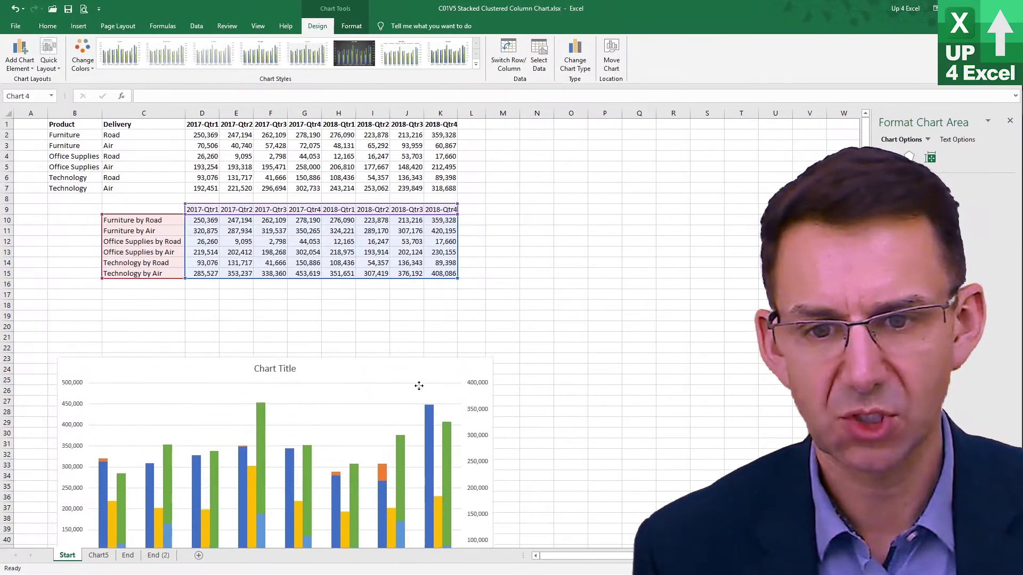
Step: Move the chart so it sits under the helper table at row 16, then deselect it
{"action": "left_click_drag", "start_coordinate": [419, 385], "coordinate": [414, 305]}
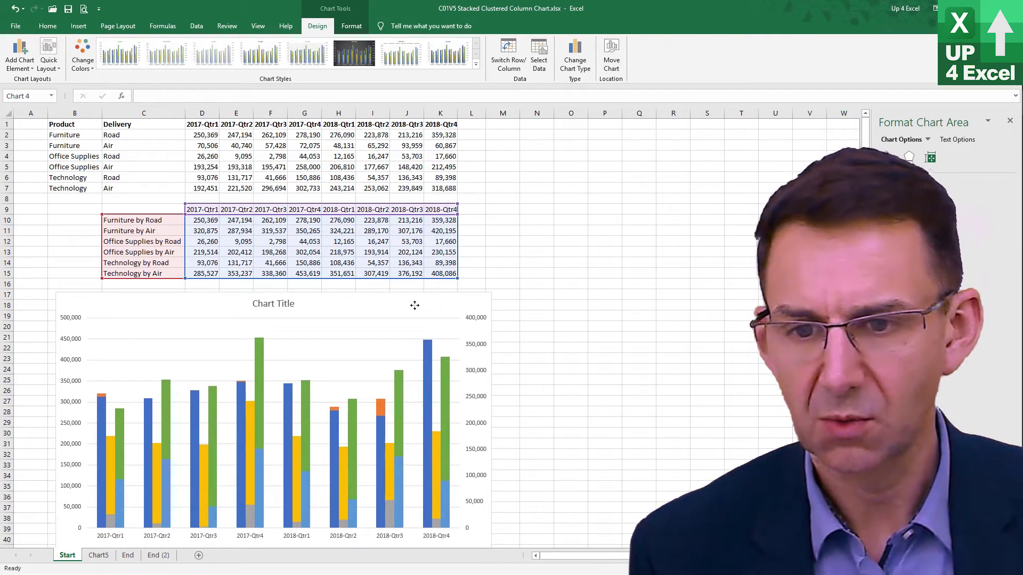
{"action": "left_click", "coordinate": [478, 221]}
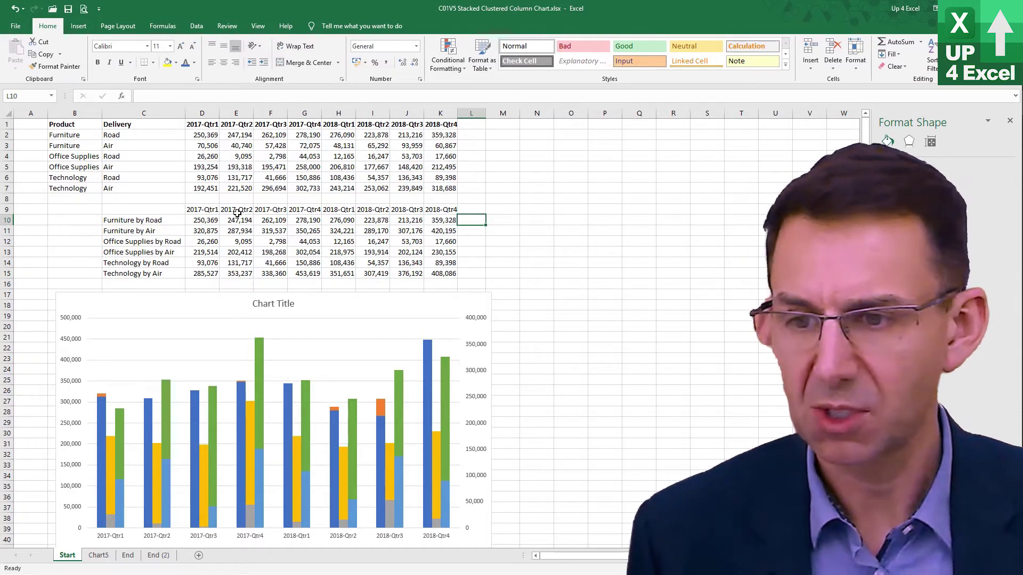
Step: Label C16 'Max' and enter =MAX(D10:K15) in D16, returning 453,619
{"action": "left_click", "coordinate": [166, 285]}
{"action": "type", "text": "Ma"}
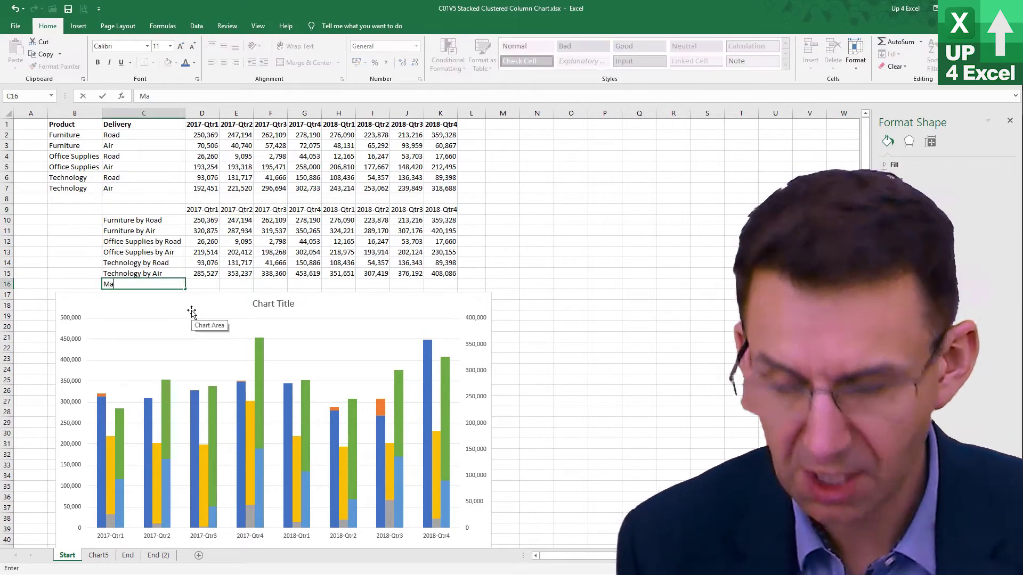
{"action": "type", "text": "x"}
{"action": "key", "text": "Tab"}
{"action": "type", "text": "=max("}
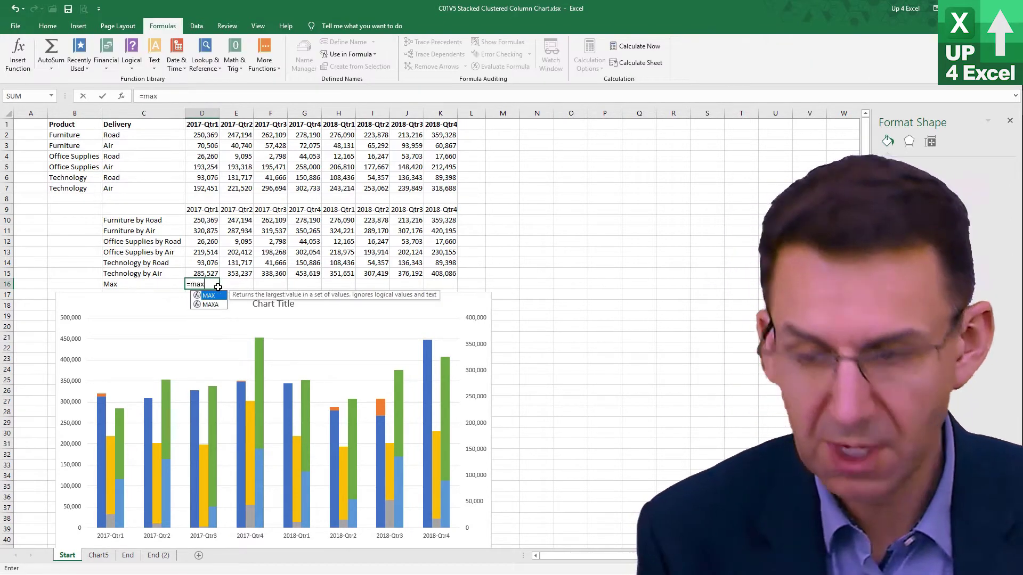
{"action": "key", "text": "Up"}
{"action": "key", "text": "ctrl+shift+Right"}
{"action": "key", "text": "ctrl+shift+Up"}
{"action": "key", "text": "shift+Down"}
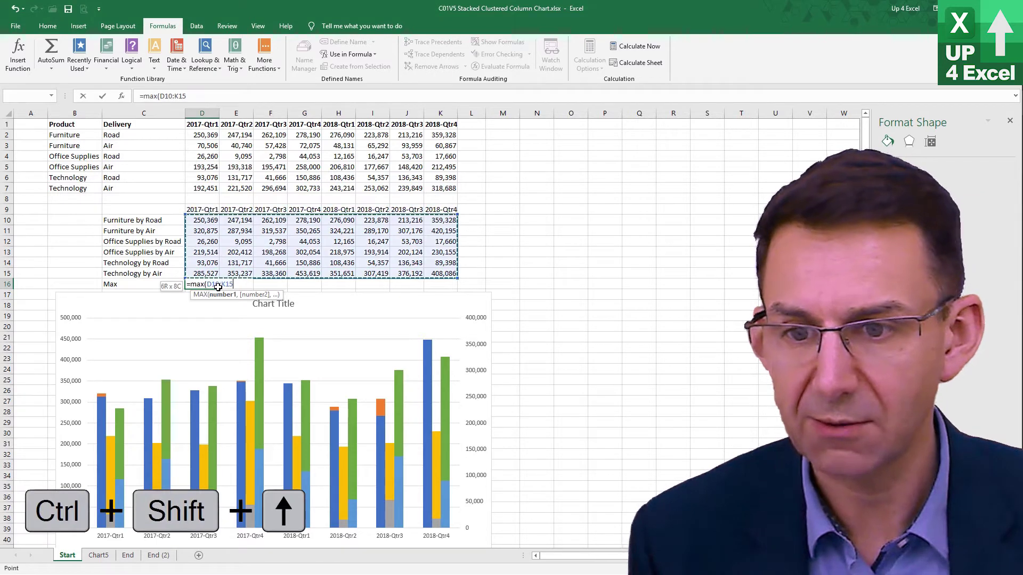
{"action": "key", "text": "Return"}
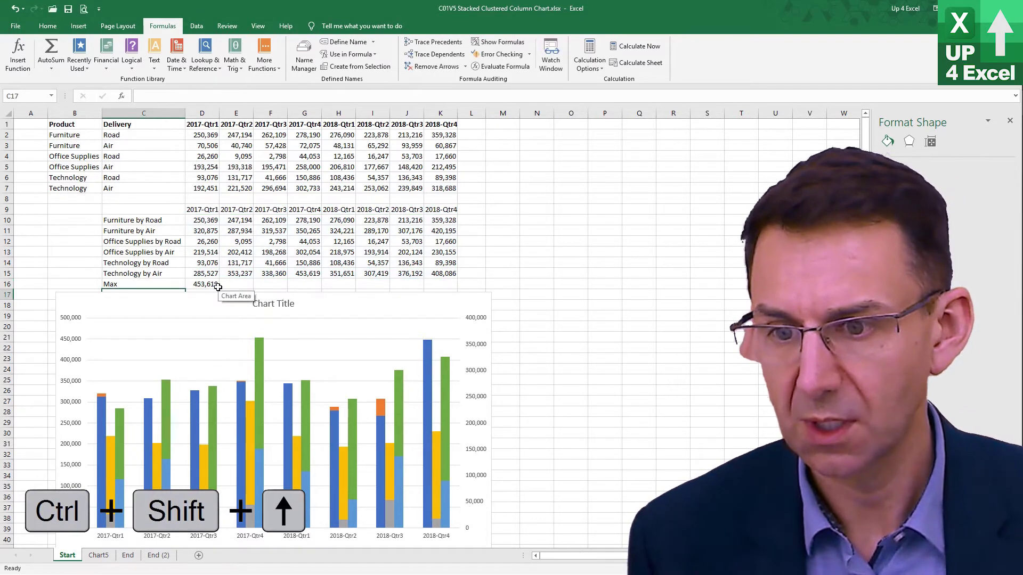
{"action": "key", "text": "Up"}
{"action": "key", "text": "Right"}
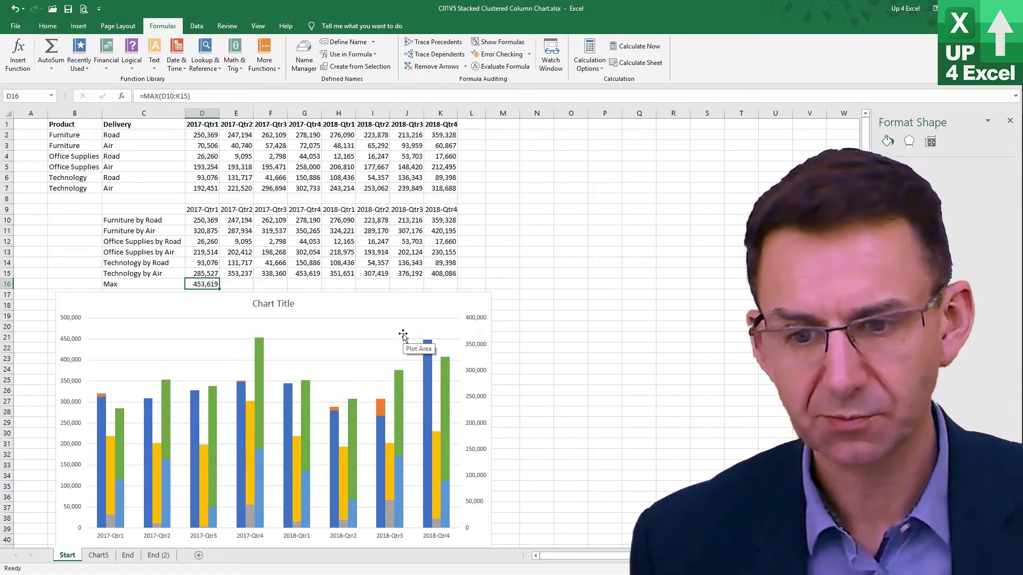
Step: Add a chart series named MaxP with values from the Max cell D16
{"action": "left_click", "coordinate": [361, 304]}
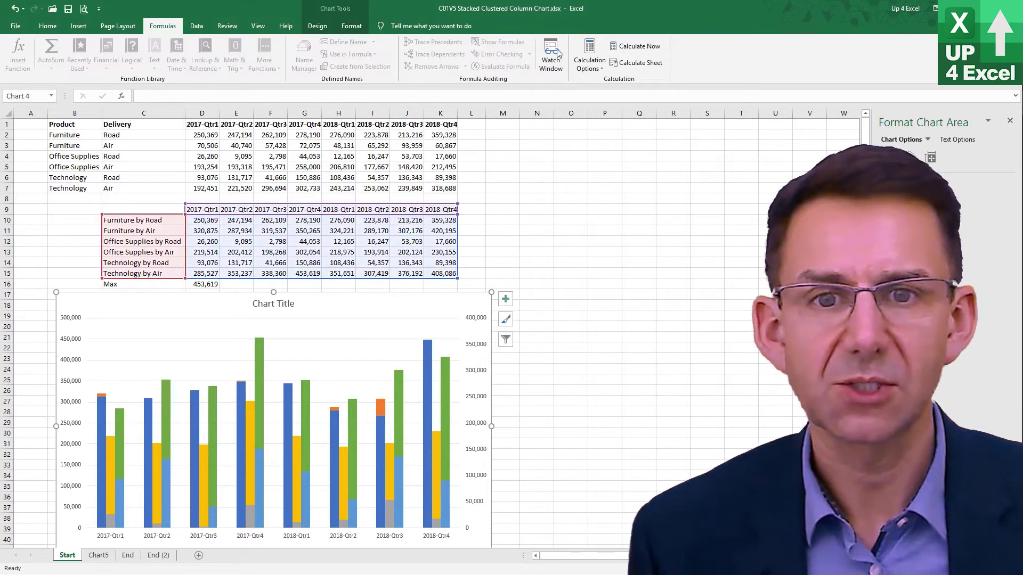
{"action": "left_click", "coordinate": [352, 26]}
{"action": "left_click", "coordinate": [321, 27]}
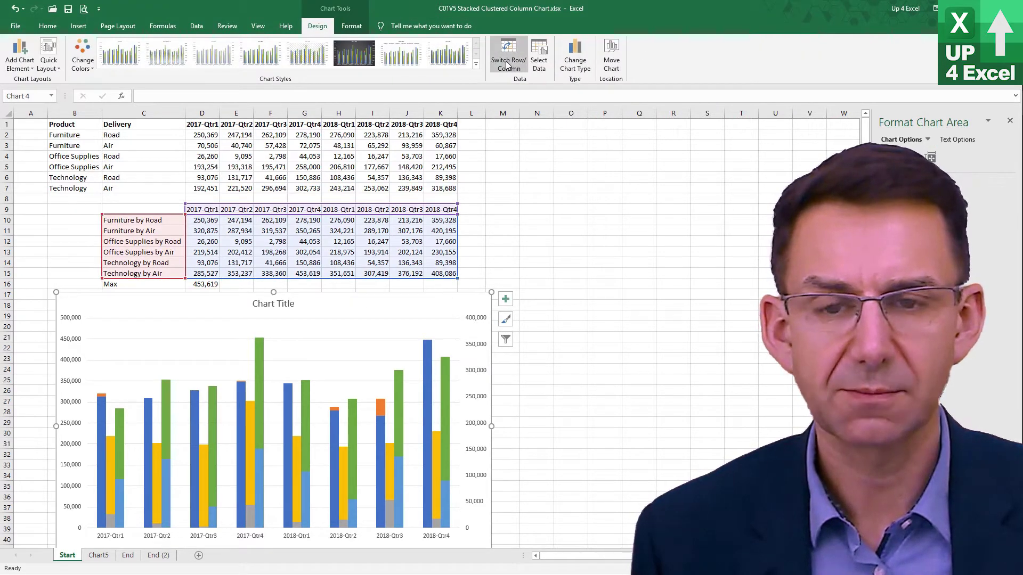
{"action": "left_click", "coordinate": [538, 63]}
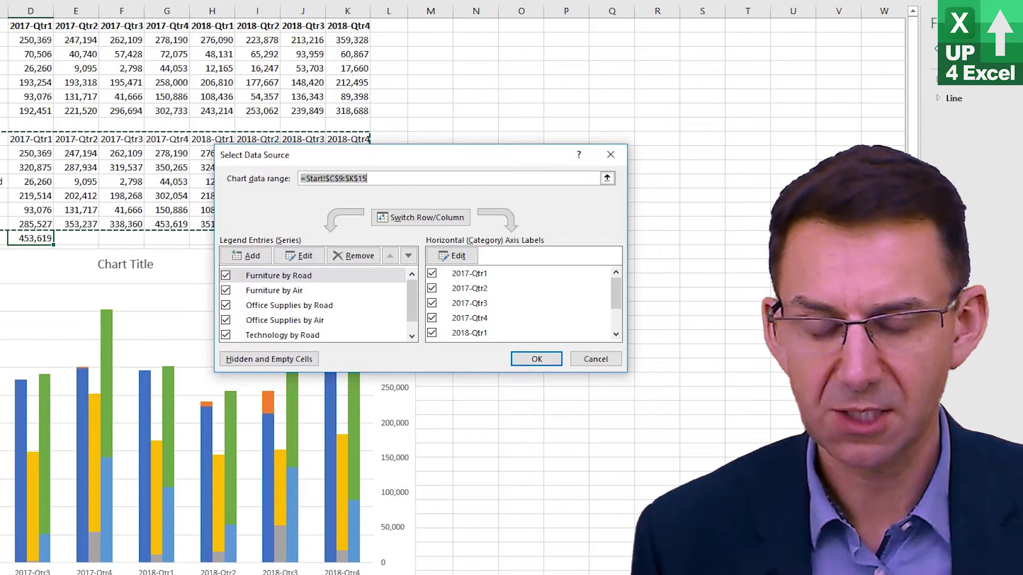
{"action": "left_click", "coordinate": [246, 255]}
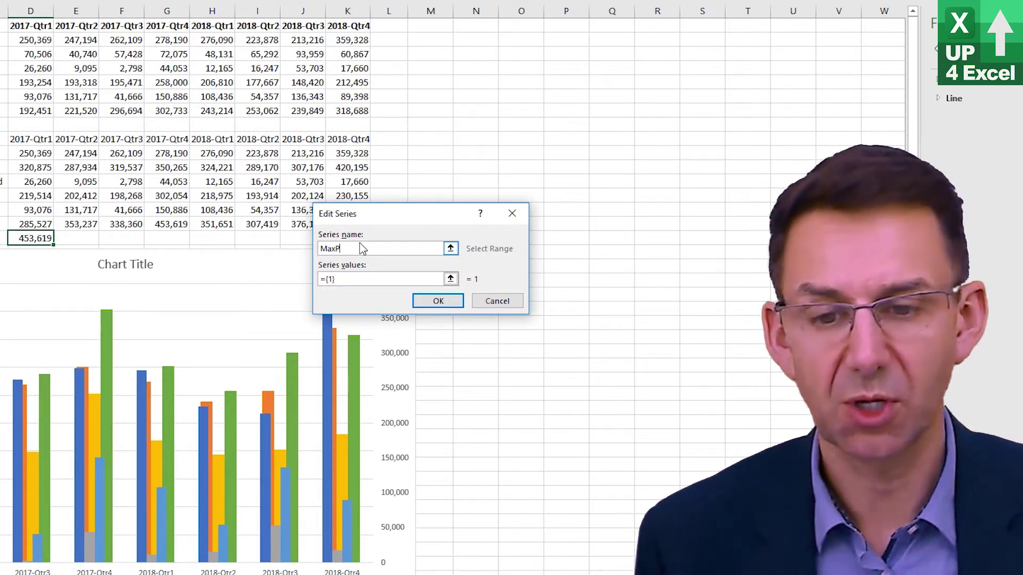
{"action": "type", "text": "MaxP"}
{"action": "left_click", "coordinate": [355, 278]}
{"action": "left_click", "coordinate": [413, 279]}
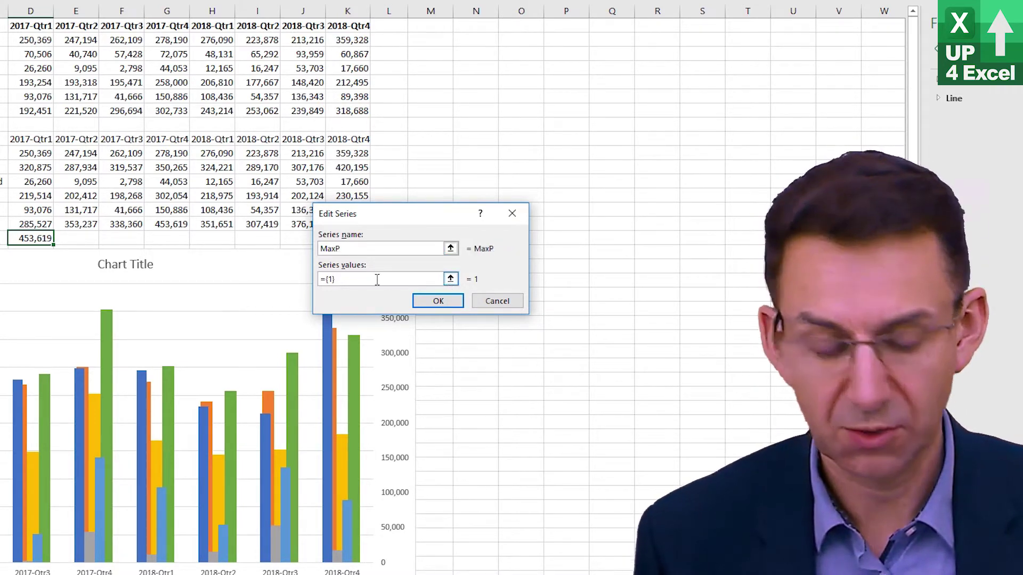
{"action": "left_click", "coordinate": [33, 238]}
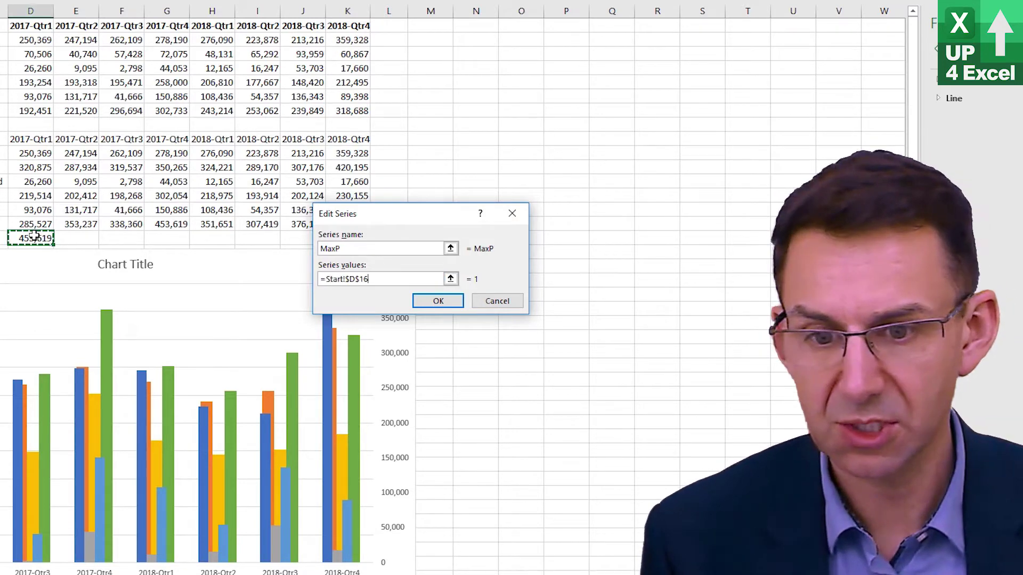
{"action": "left_click", "coordinate": [428, 303]}
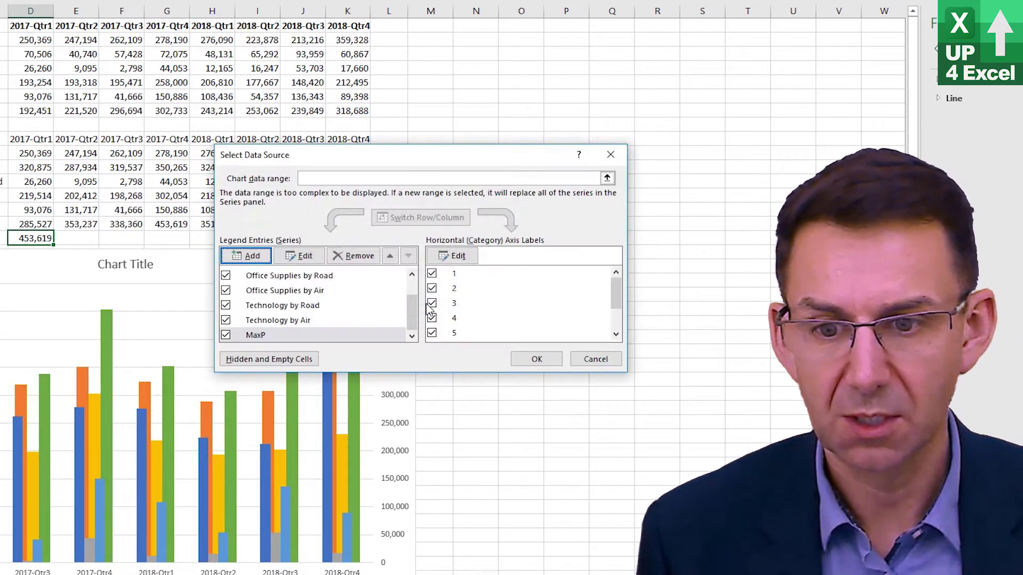
Step: Add a MaxS series also using D16 as its values and apply the data changes
{"action": "left_click", "coordinate": [246, 256]}
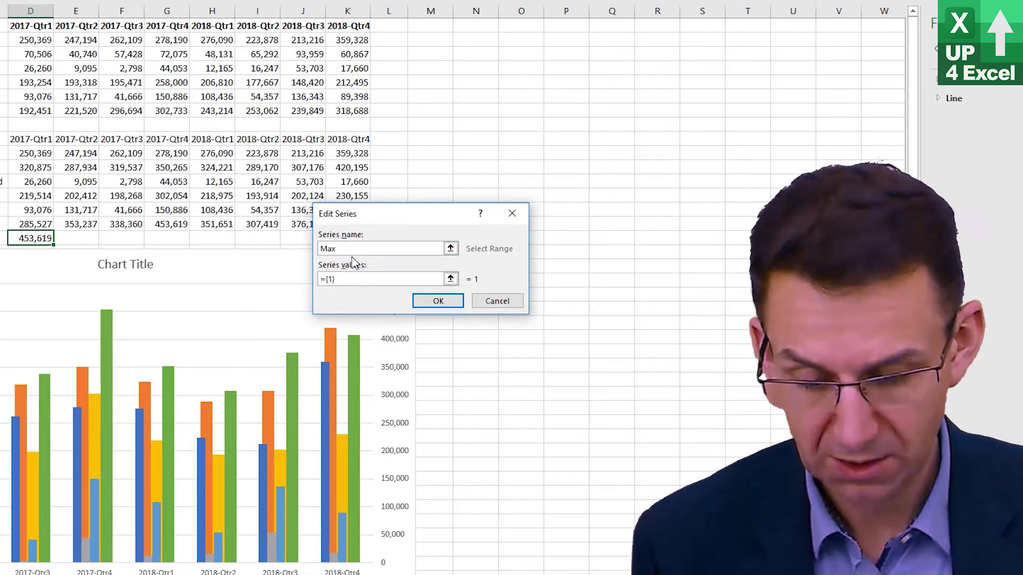
{"action": "left_click", "coordinate": [382, 278]}
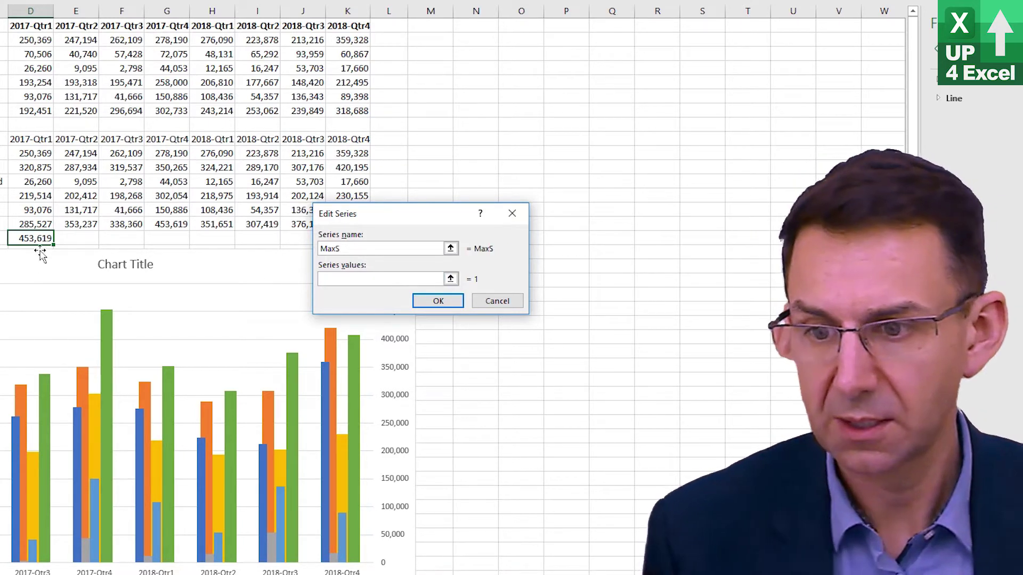
{"action": "left_click", "coordinate": [37, 237]}
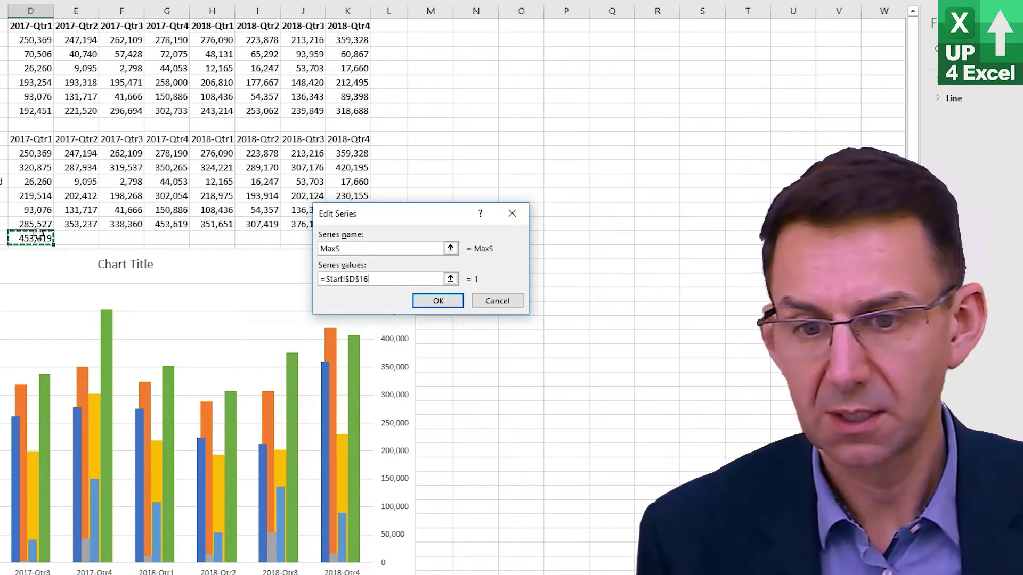
{"action": "left_click", "coordinate": [435, 302]}
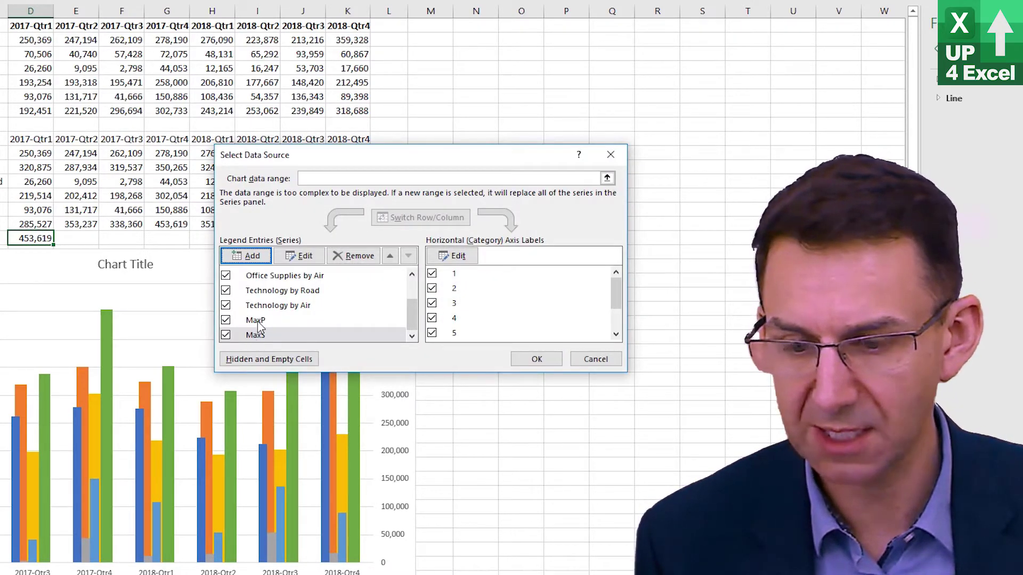
{"action": "left_click", "coordinate": [548, 360]}
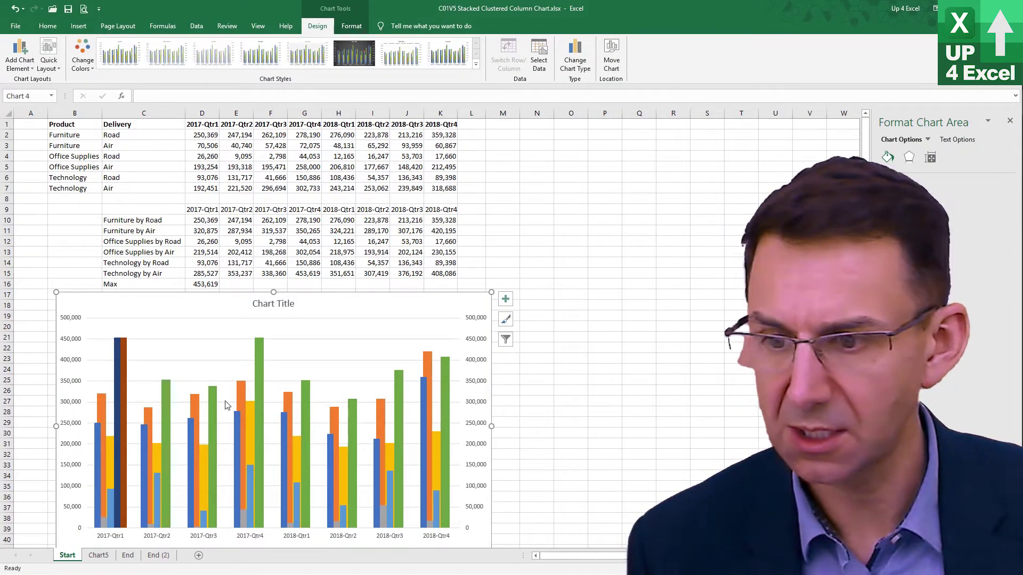
Step: Set MaxS to plot on the Primary Axis, leaving MaxP on the secondary axis
{"action": "left_click", "coordinate": [117, 365]}
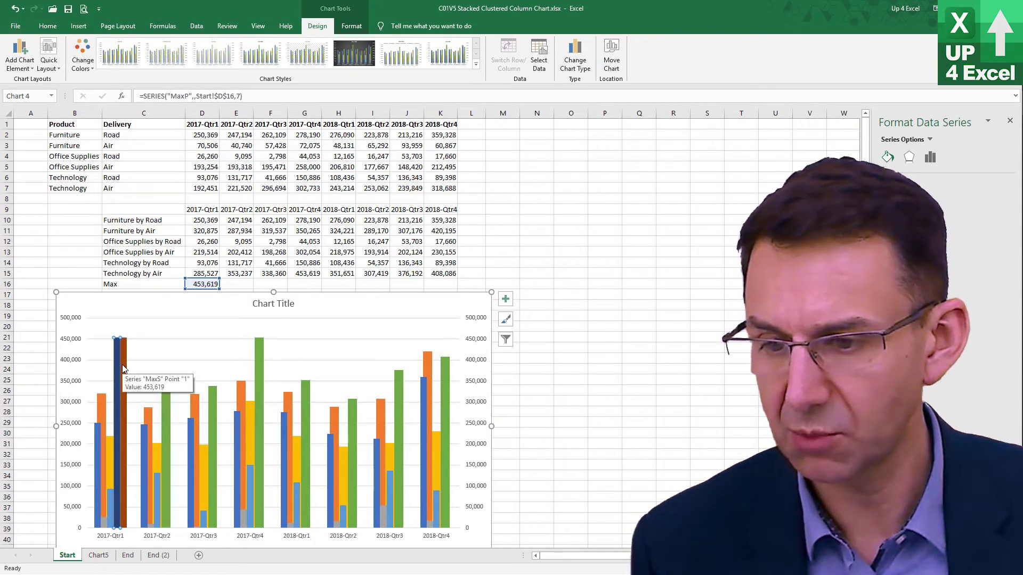
{"action": "left_click", "coordinate": [123, 367]}
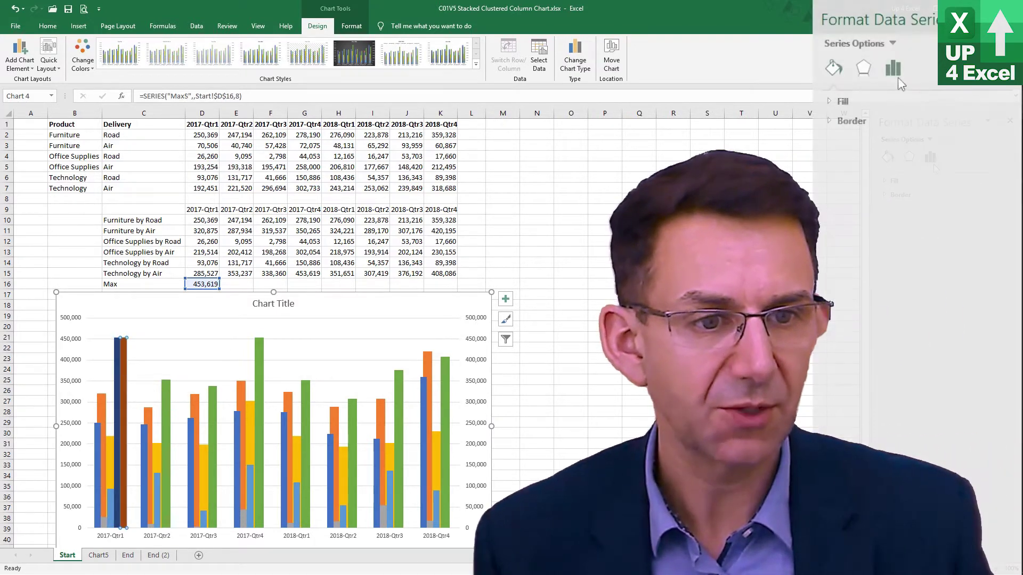
{"action": "left_click", "coordinate": [930, 157]}
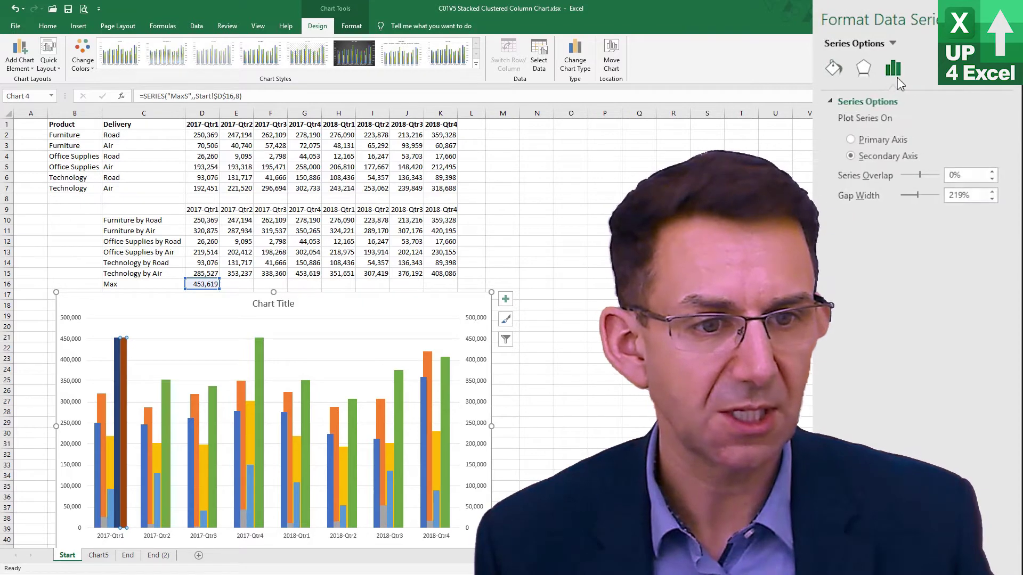
{"action": "left_click", "coordinate": [856, 141]}
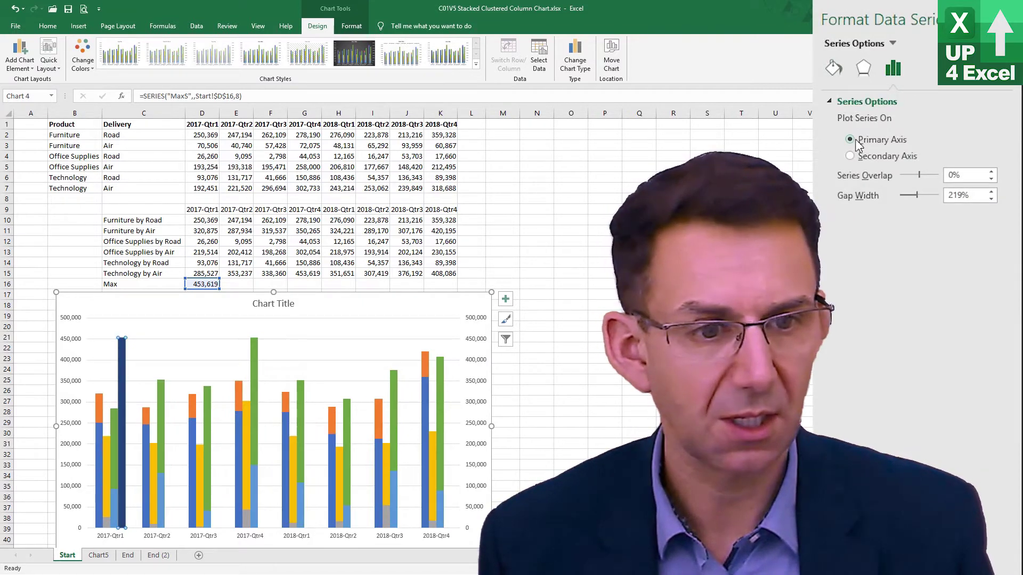
{"action": "left_click", "coordinate": [123, 361]}
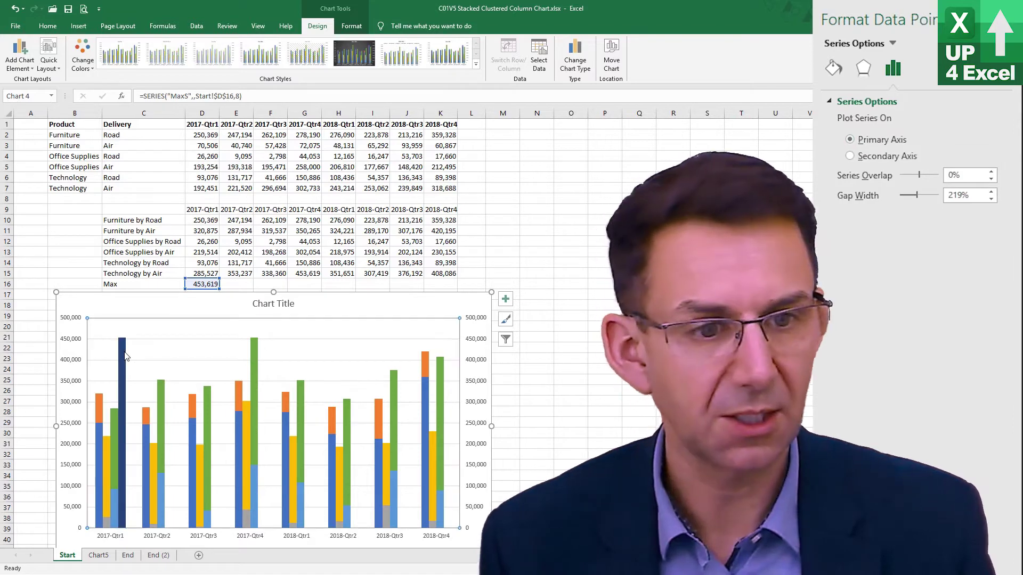
{"action": "key", "text": "ctrl+z"}
{"action": "left_click", "coordinate": [124, 362]}
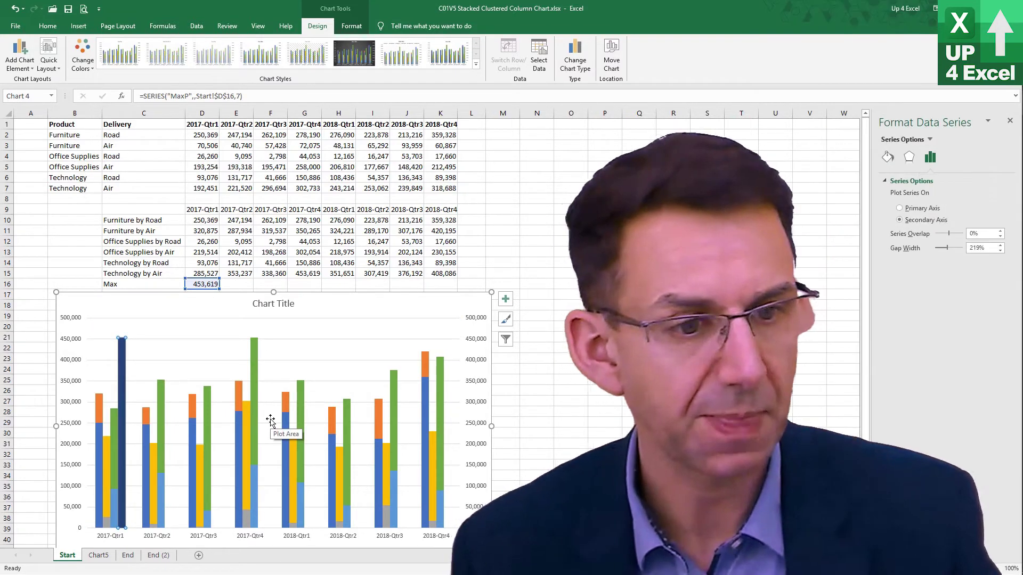
Step: Drag the chart up toward row 3 and pull its bottom-right corner outward to enlarge it
{"action": "left_click_drag", "start_coordinate": [369, 303], "coordinate": [350, 163]}
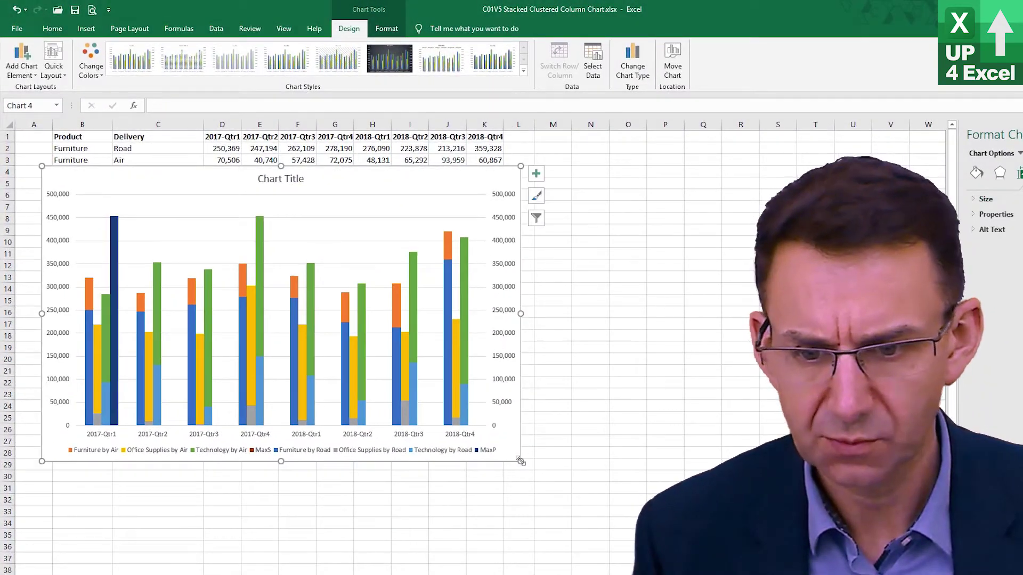
{"action": "left_click_drag", "start_coordinate": [521, 461], "coordinate": [564, 483]}
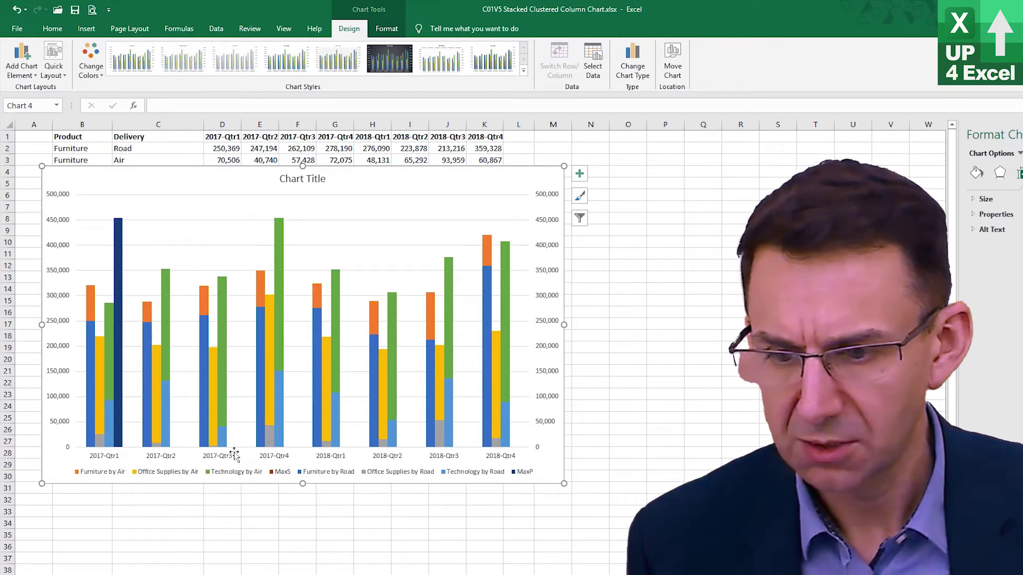
{"action": "left_click", "coordinate": [117, 250]}
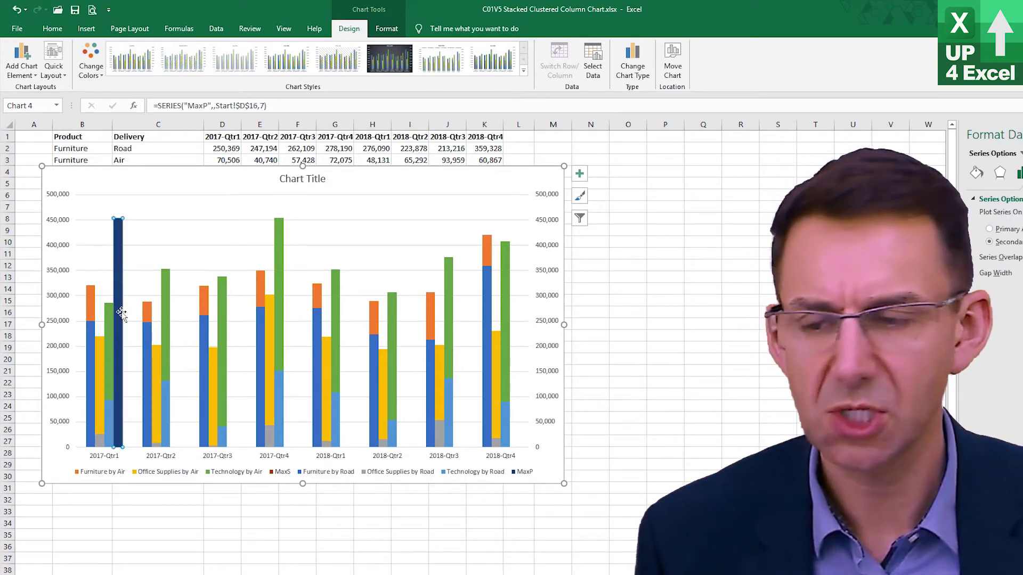
Step: Switch the chart to a Combo type with MaxP and MaxS set to Line
{"action": "left_click", "coordinate": [632, 58]}
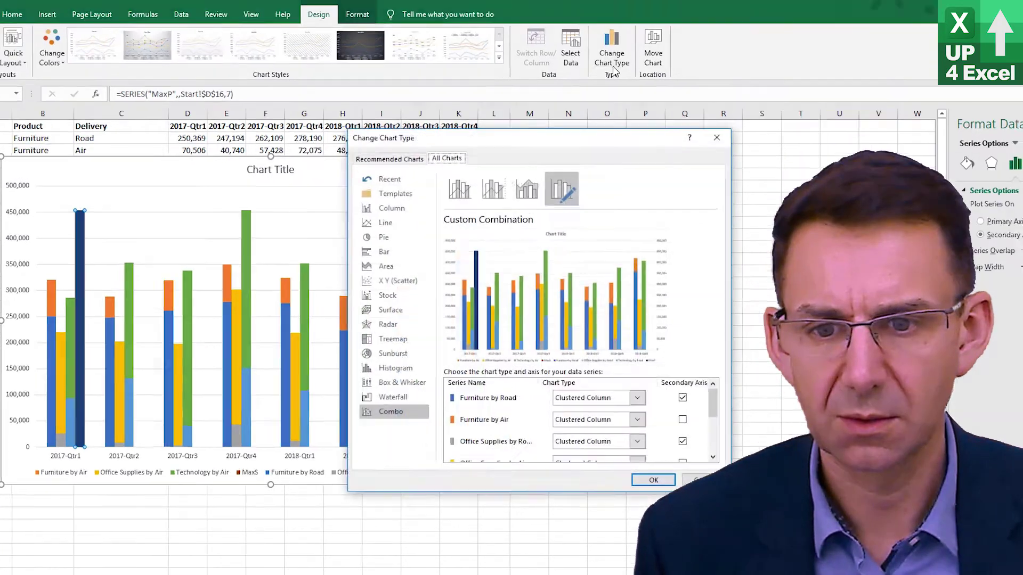
{"action": "left_click_drag", "start_coordinate": [554, 389], "coordinate": [555, 458]}
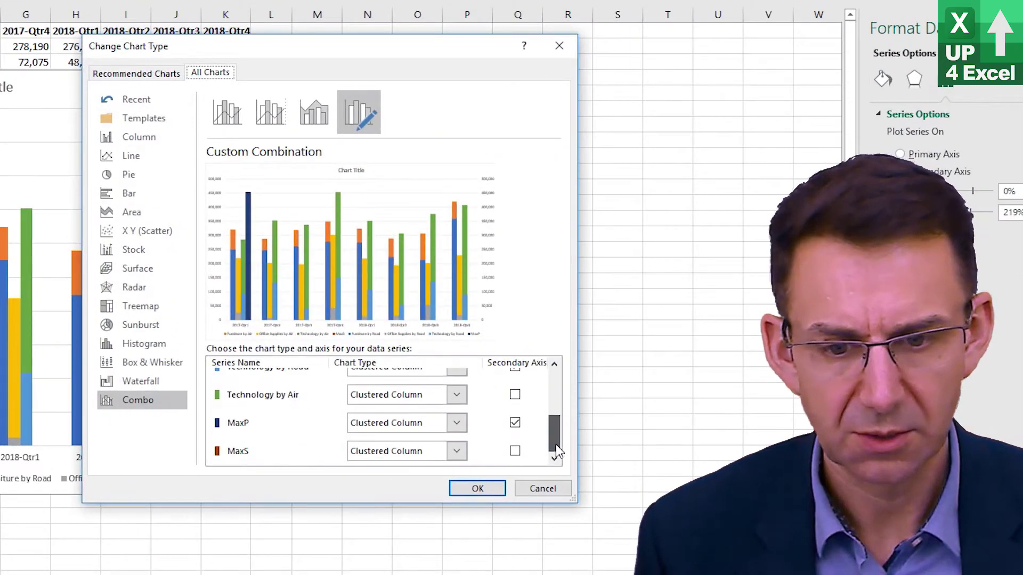
{"action": "left_click", "coordinate": [457, 423]}
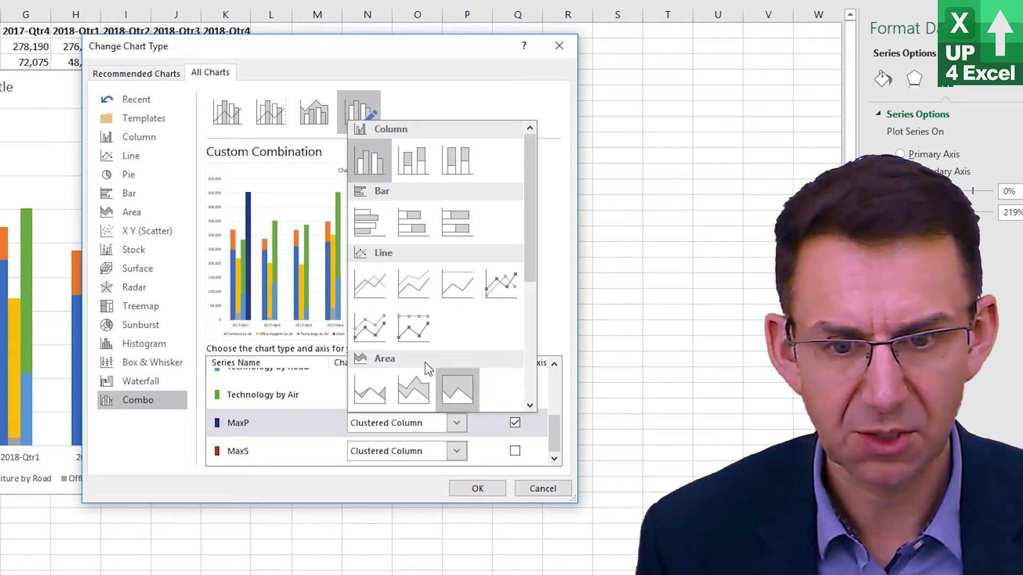
{"action": "left_click", "coordinate": [376, 277]}
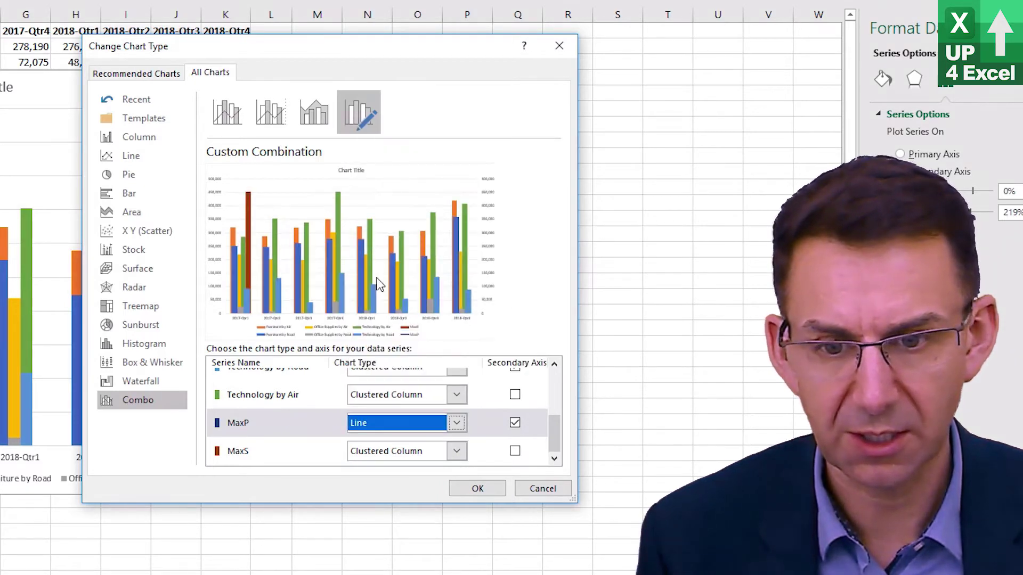
{"action": "left_click", "coordinate": [457, 451]}
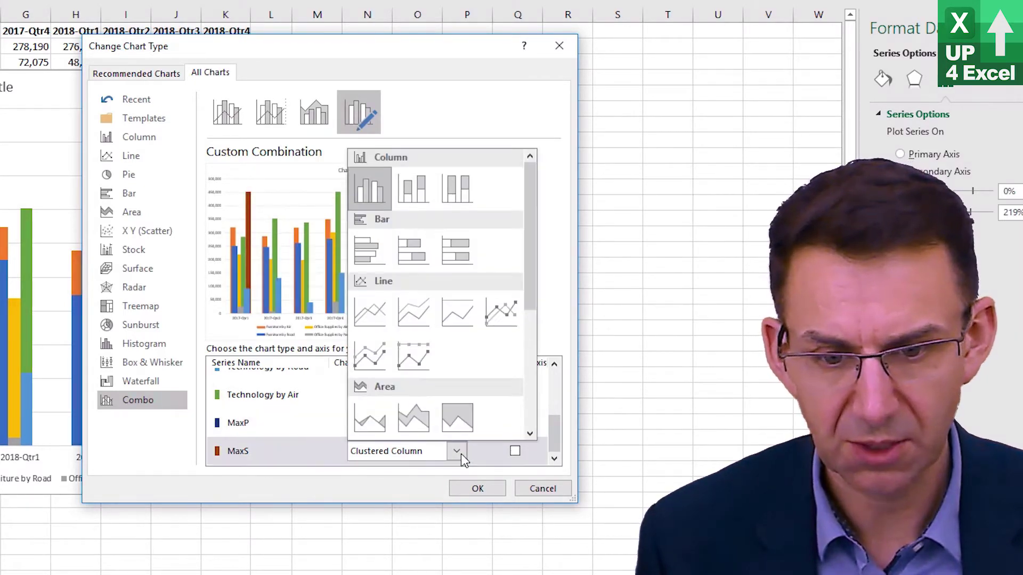
{"action": "left_click", "coordinate": [373, 320]}
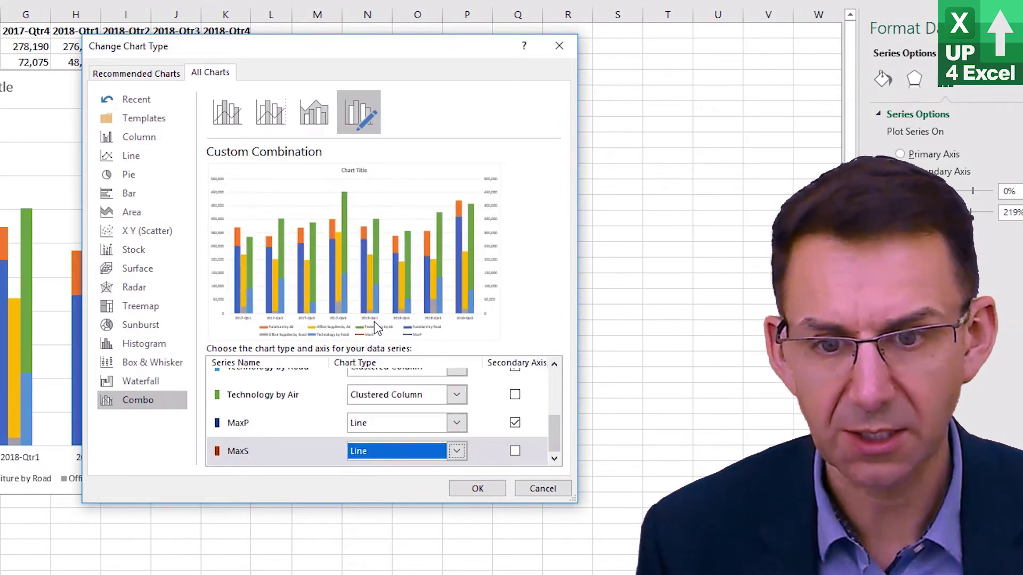
{"action": "left_click", "coordinate": [477, 488]}
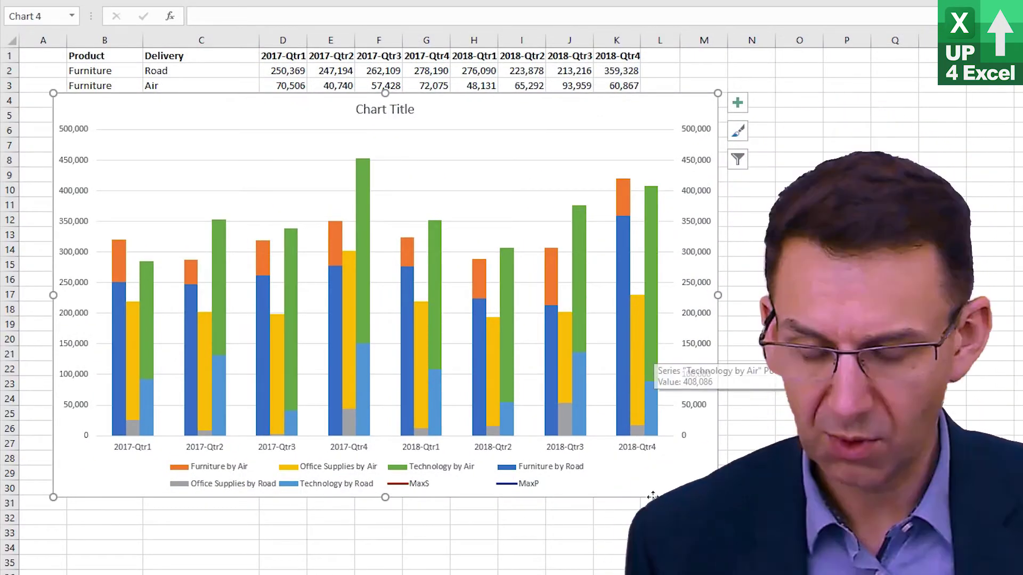
Step: Delete the MaxS and MaxP entries from the chart legend
{"action": "left_click", "coordinate": [354, 479]}
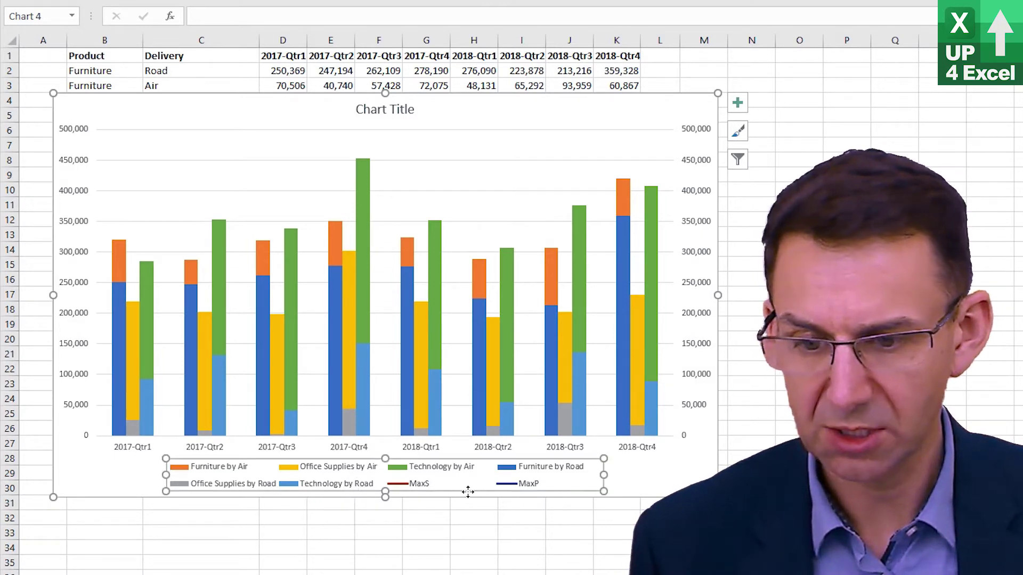
{"action": "left_click", "coordinate": [424, 489]}
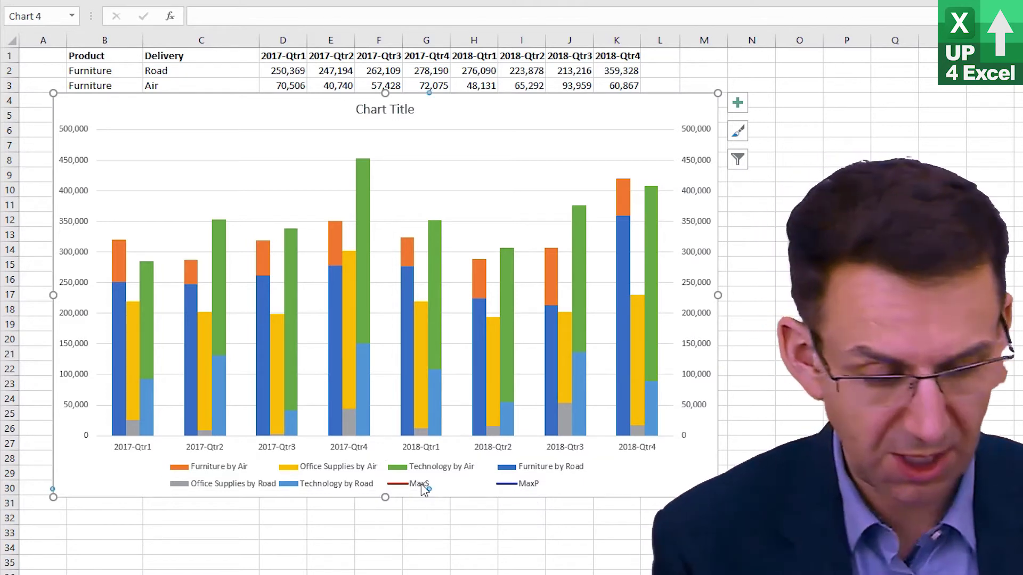
{"action": "key", "text": "Delete"}
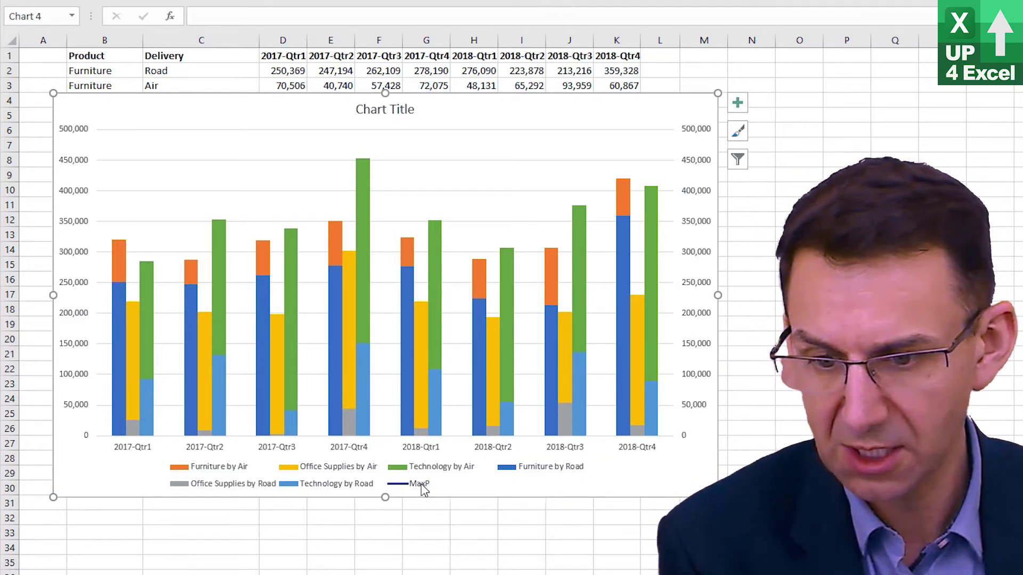
{"action": "left_click", "coordinate": [423, 486]}
{"action": "left_click", "coordinate": [424, 489]}
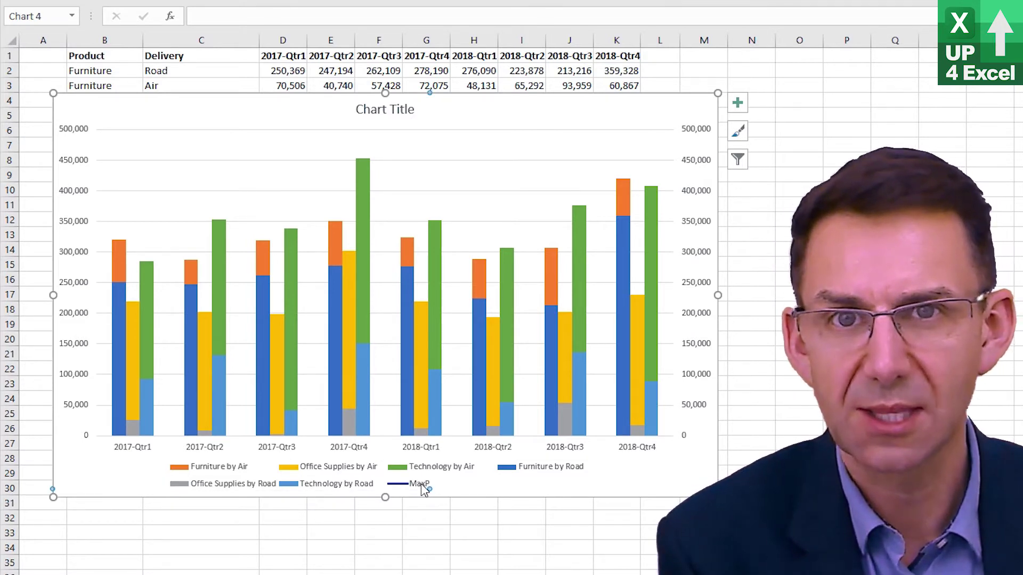
{"action": "key", "text": "Delete"}
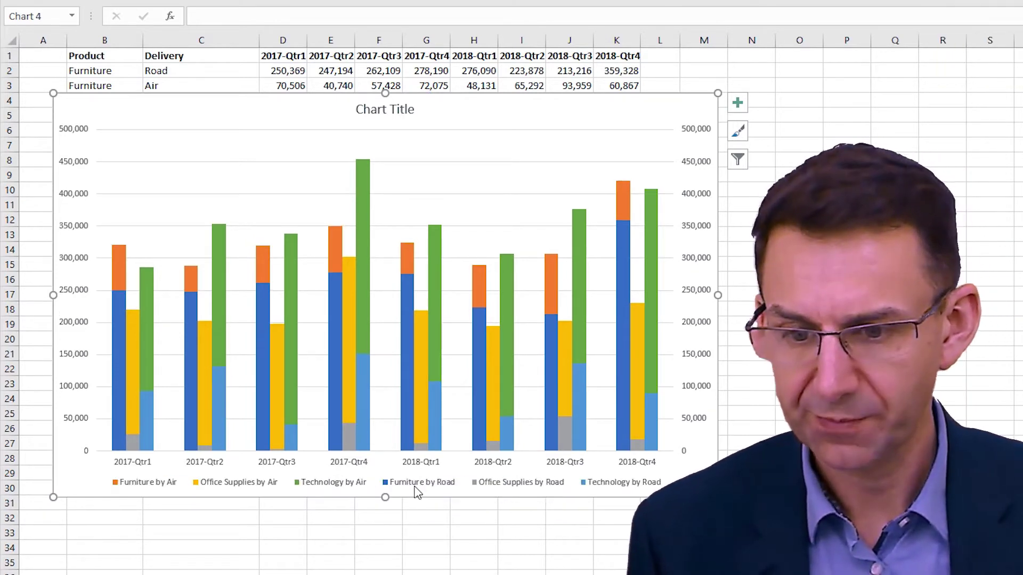
{"action": "left_click", "coordinate": [417, 489]}
Step: Set the legend position to Top and reshape it into a two-row box at the top right
{"action": "right_click", "coordinate": [417, 490]}
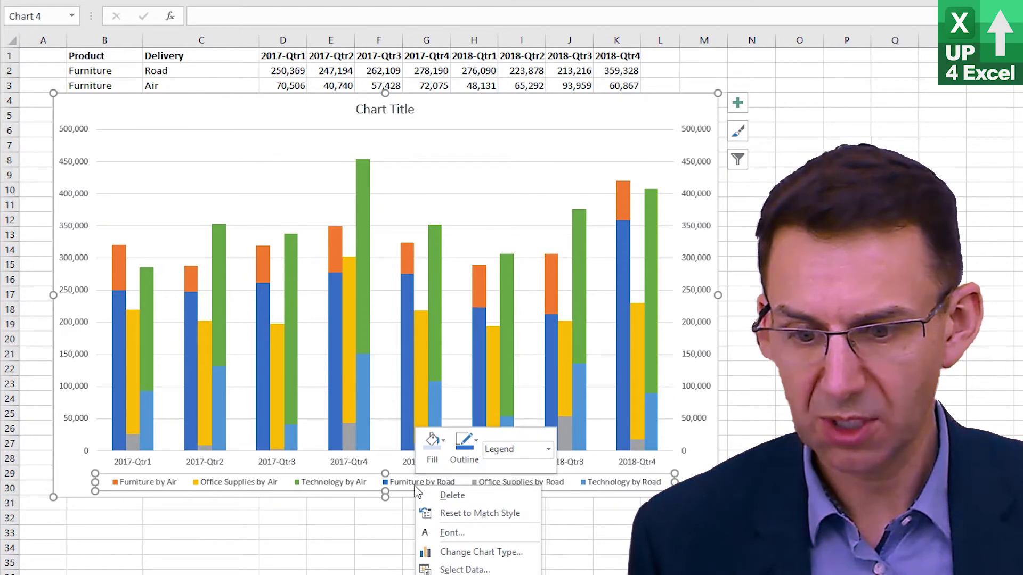
{"action": "left_click", "coordinate": [463, 574]}
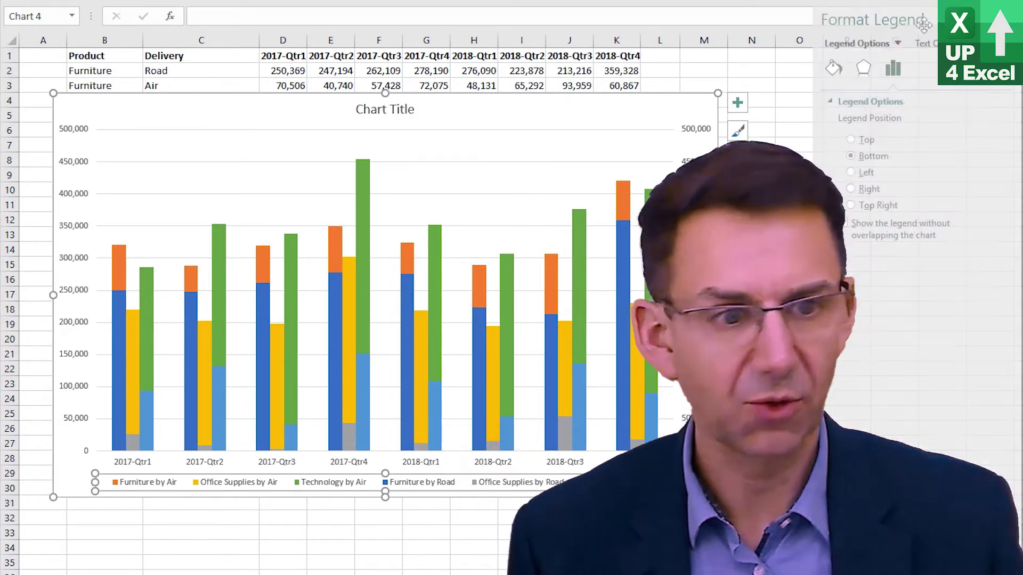
{"action": "left_click", "coordinate": [862, 141]}
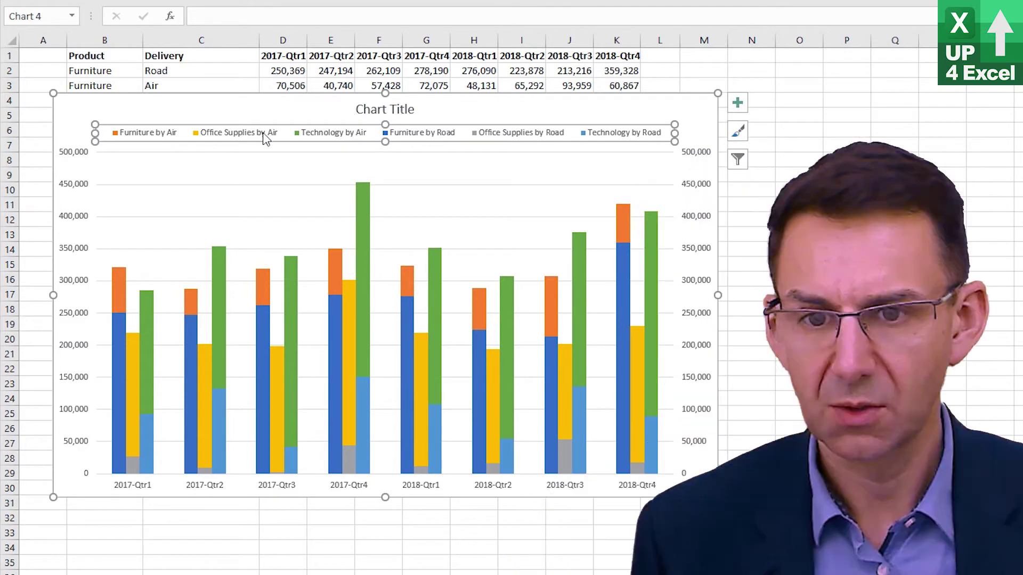
{"action": "left_click_drag", "start_coordinate": [95, 142], "coordinate": [446, 99]}
{"action": "left_click_drag", "start_coordinate": [559, 126], "coordinate": [561, 145]}
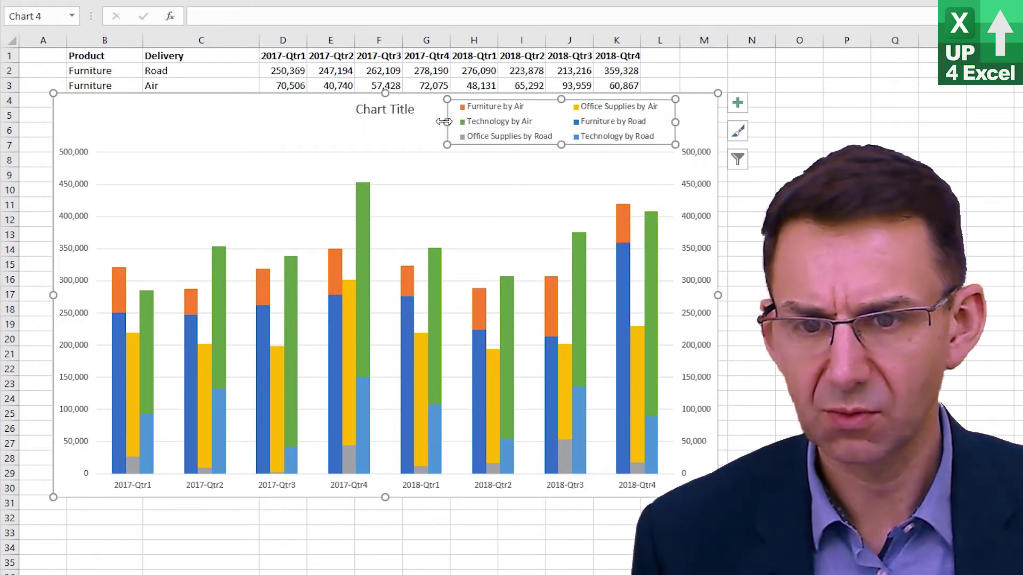
{"action": "left_click_drag", "start_coordinate": [447, 122], "coordinate": [359, 123]}
Step: Drag the chart title to the top-left corner and move the chart back below the data
{"action": "left_click", "coordinate": [359, 113]}
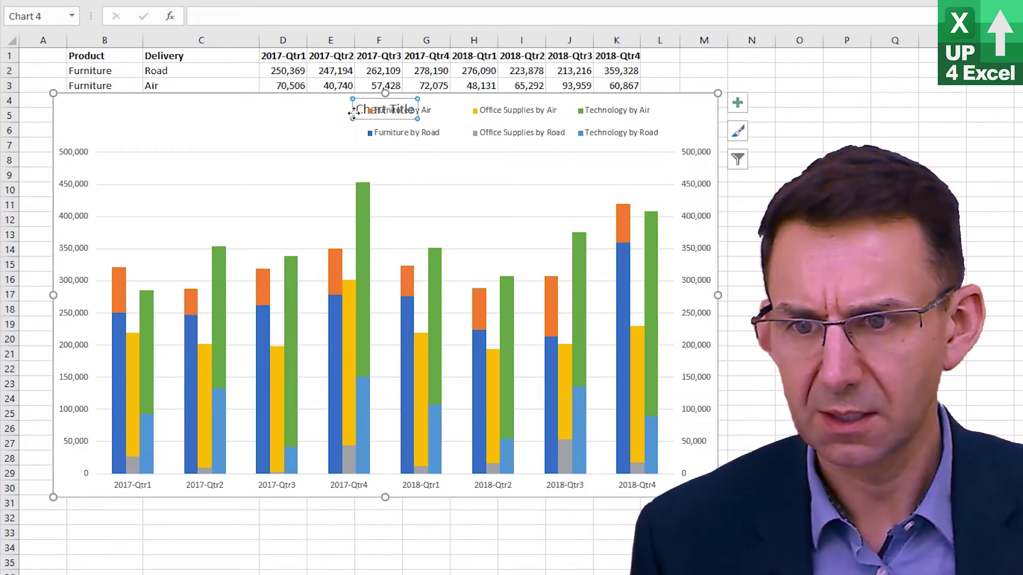
{"action": "left_click_drag", "start_coordinate": [72, 121], "coordinate": [72, 121]}
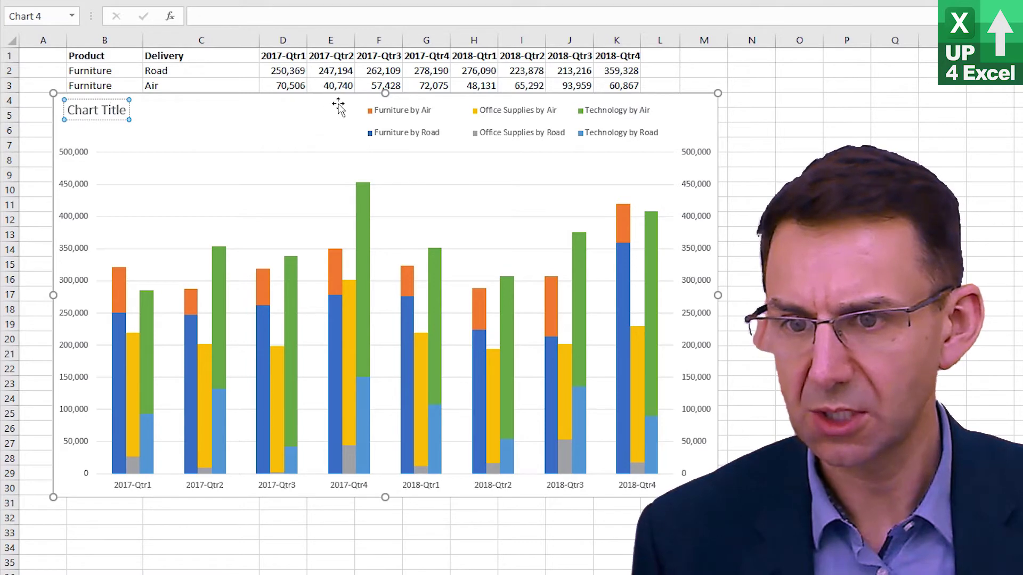
{"action": "left_click_drag", "start_coordinate": [337, 104], "coordinate": [356, 272]}
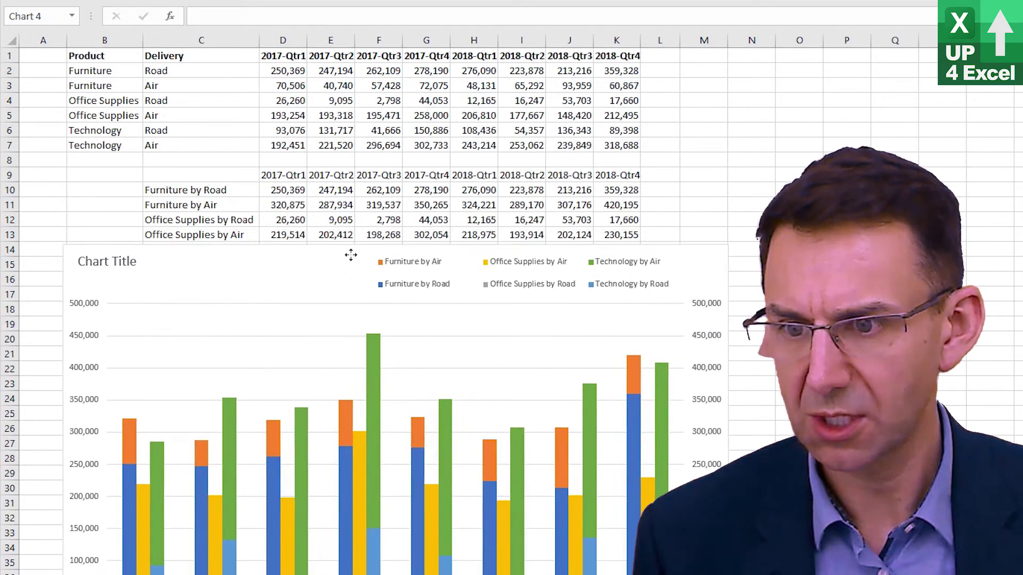
Step: Enter 'Sales by Product with Delivery Method' in C9 and link the chart title to that cell
{"action": "left_click", "coordinate": [214, 175]}
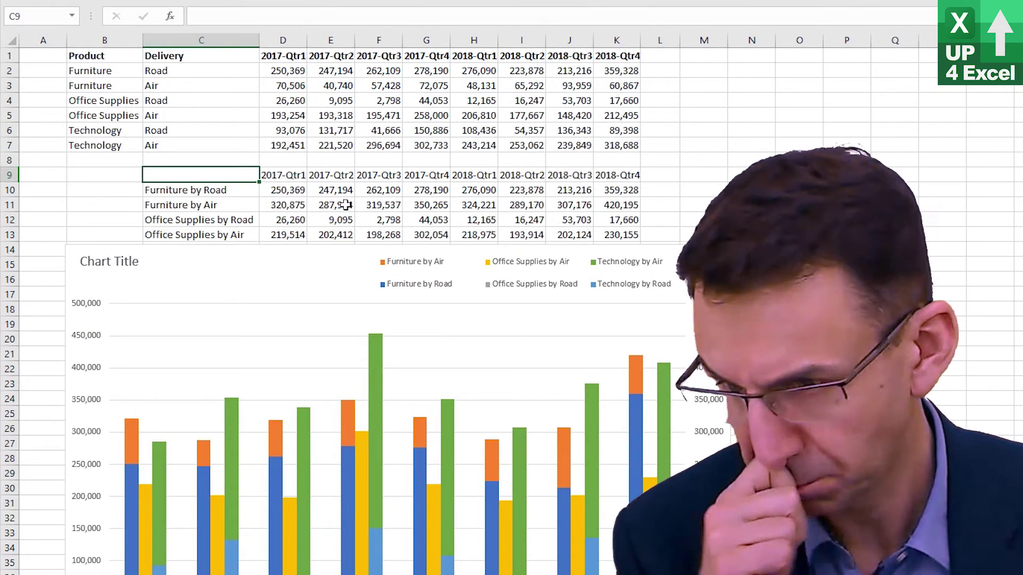
{"action": "type", "text": "Sales by Product with Delivery"}
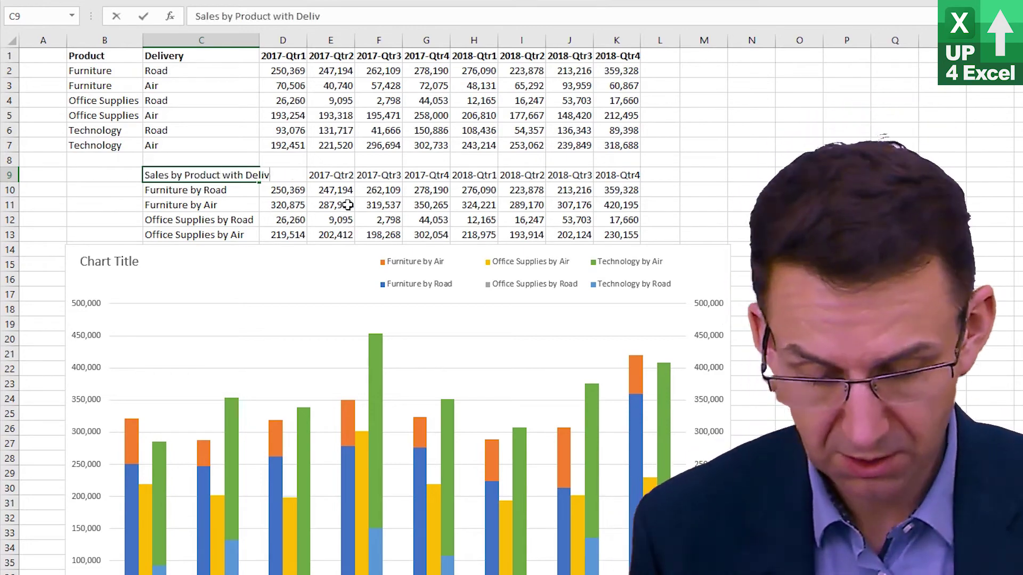
{"action": "left_click", "coordinate": [248, 250]}
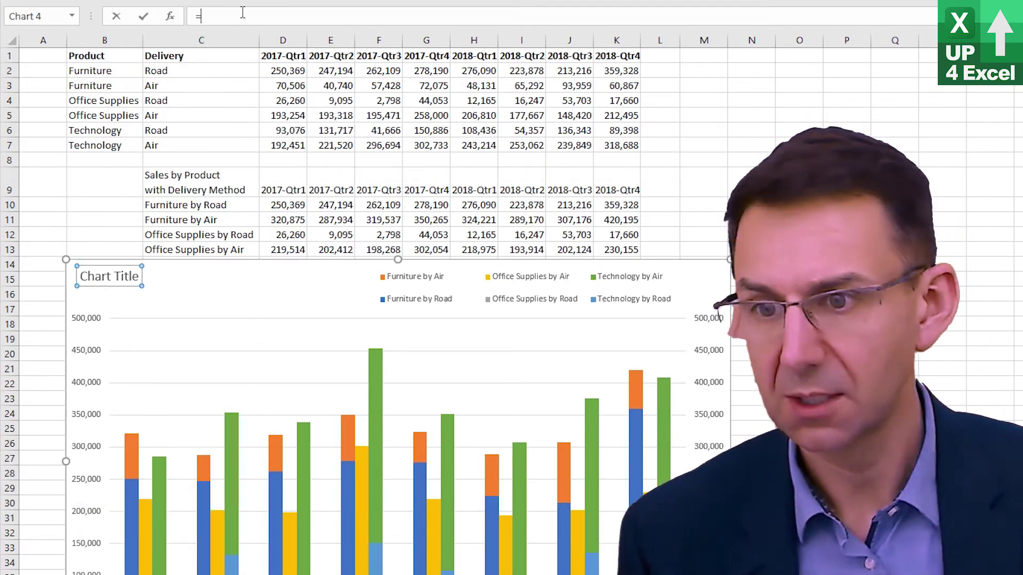
{"action": "left_click", "coordinate": [200, 183]}
{"action": "key", "text": "Return"}
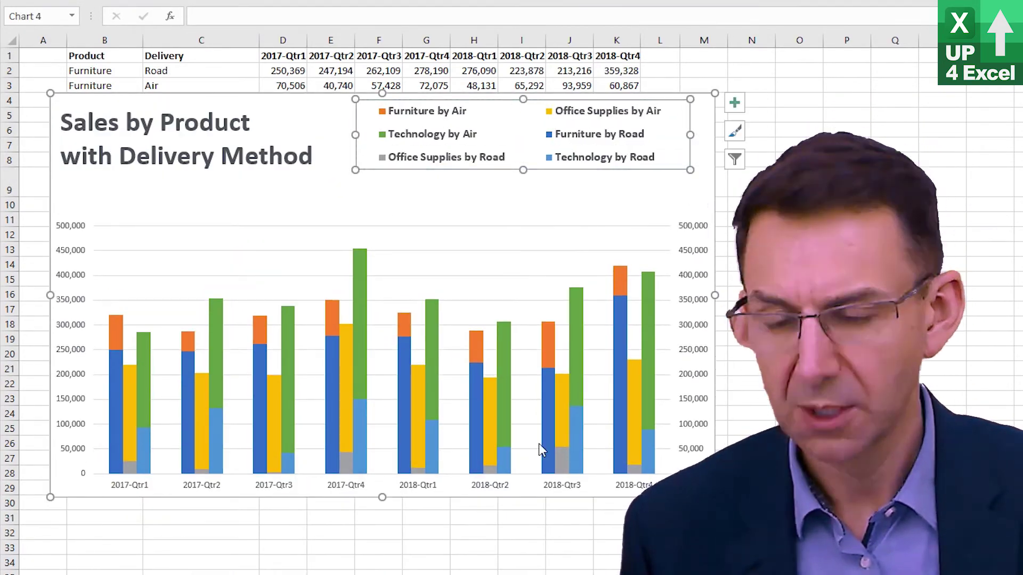
{"action": "key", "text": "ctrl+1"}
Step: Drag the plot area's top edge up to just below the title and legend
{"action": "left_click", "coordinate": [420, 233]}
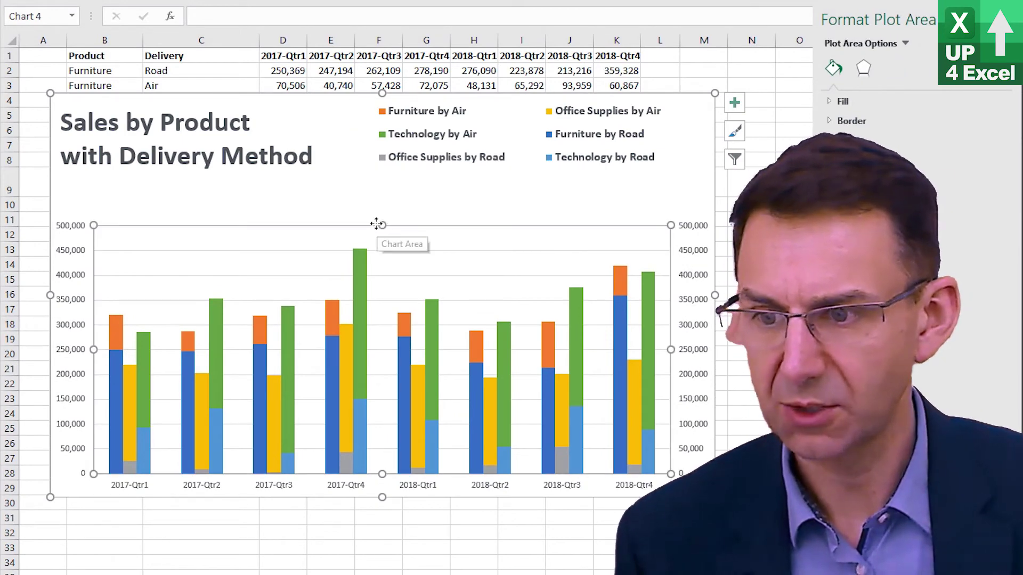
{"action": "left_click_drag", "start_coordinate": [388, 223], "coordinate": [392, 190]}
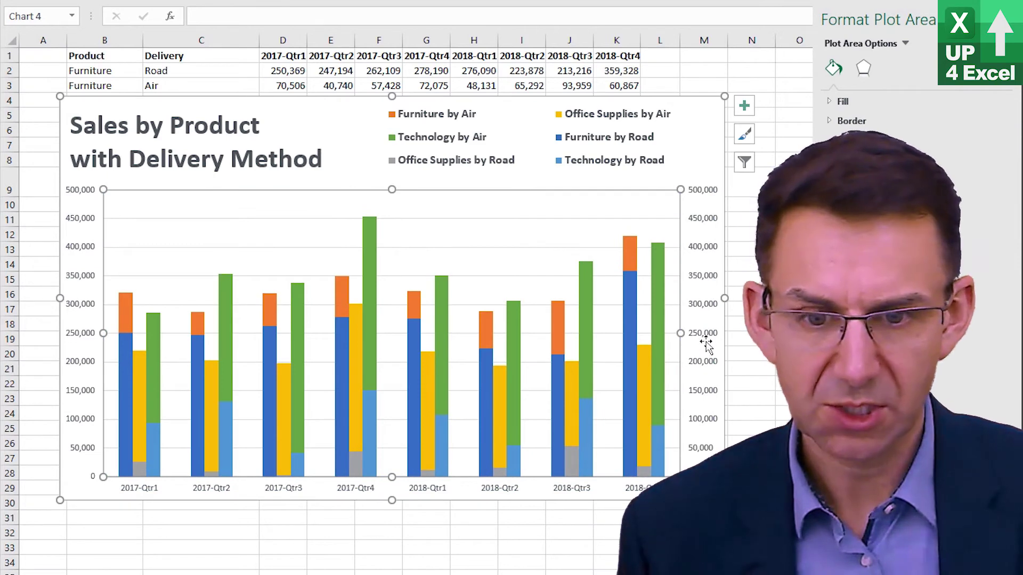
{"action": "left_click", "coordinate": [706, 343]}
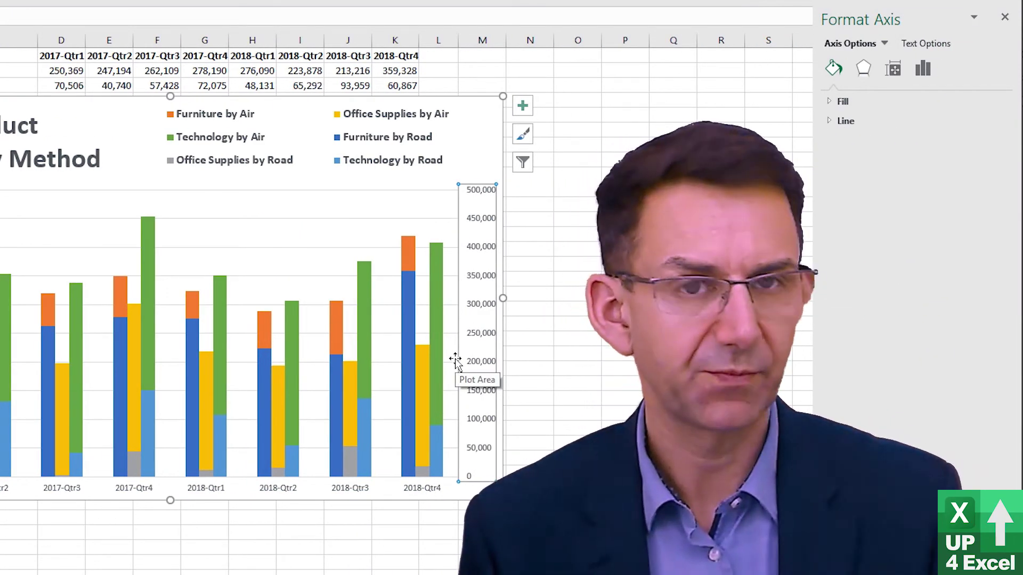
Step: Set the secondary value axis Label Position to None, leaving a single value axis
{"action": "left_click", "coordinate": [922, 68]}
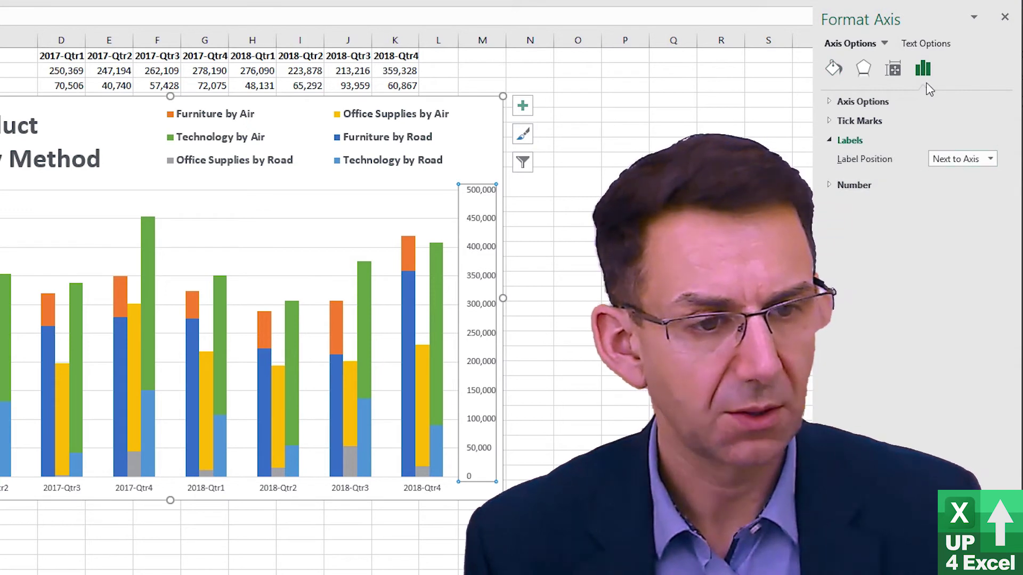
{"action": "left_click", "coordinate": [990, 159]}
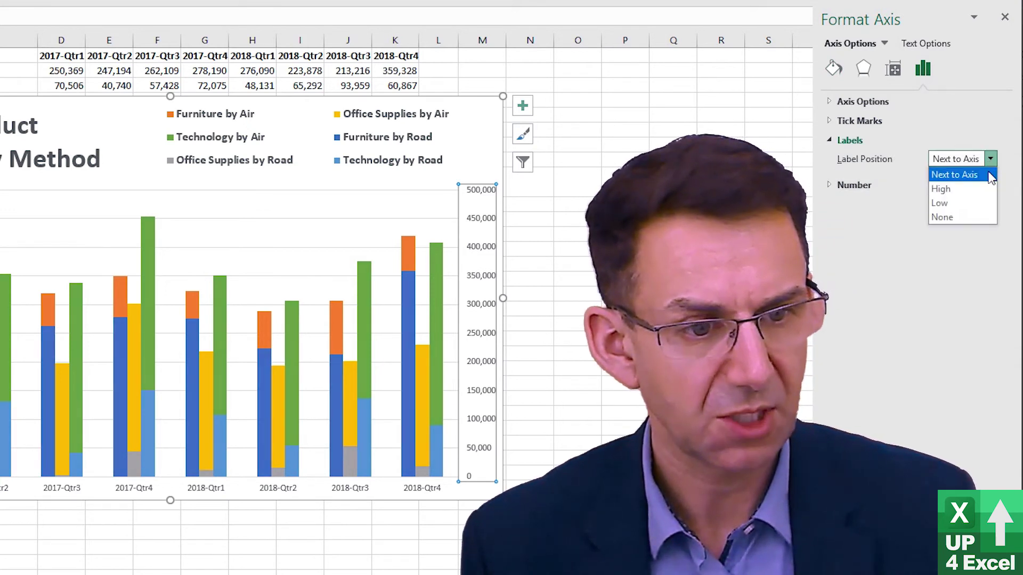
{"action": "left_click", "coordinate": [955, 216]}
{"action": "left_click", "coordinate": [458, 331]}
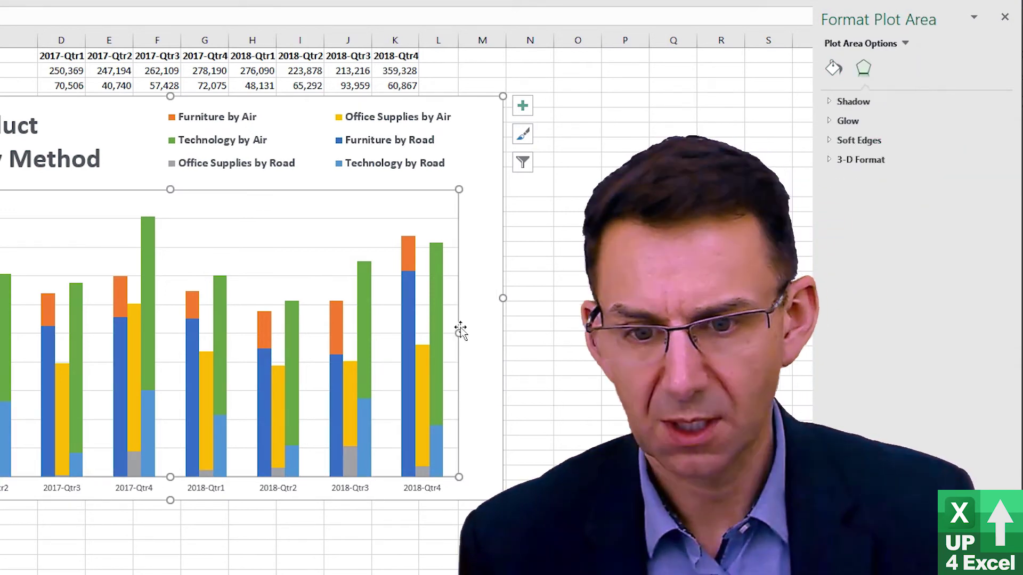